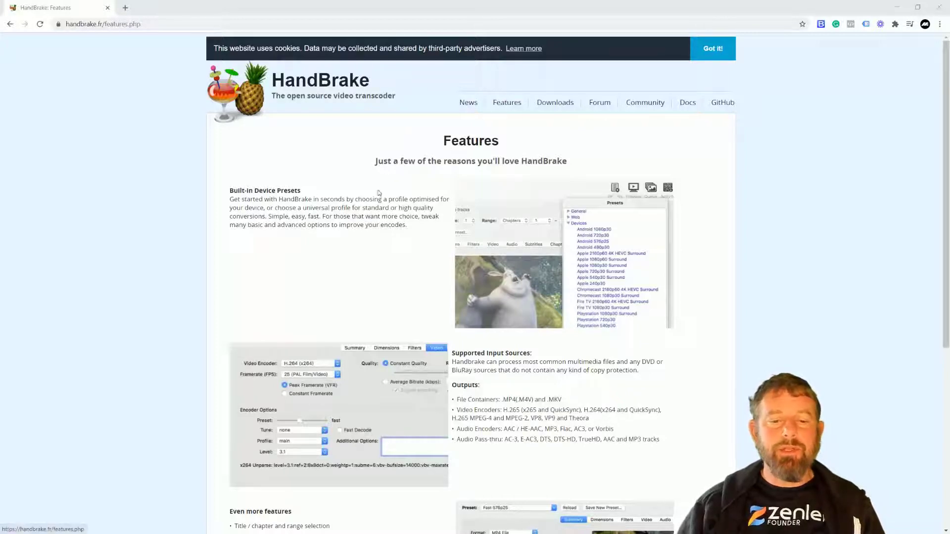
- Look through the HandBrake features page for its presets, supported input sources and output formats
{"action": "scroll", "coordinate": [426, 208], "scroll_direction": "down", "scroll_amount": 6}
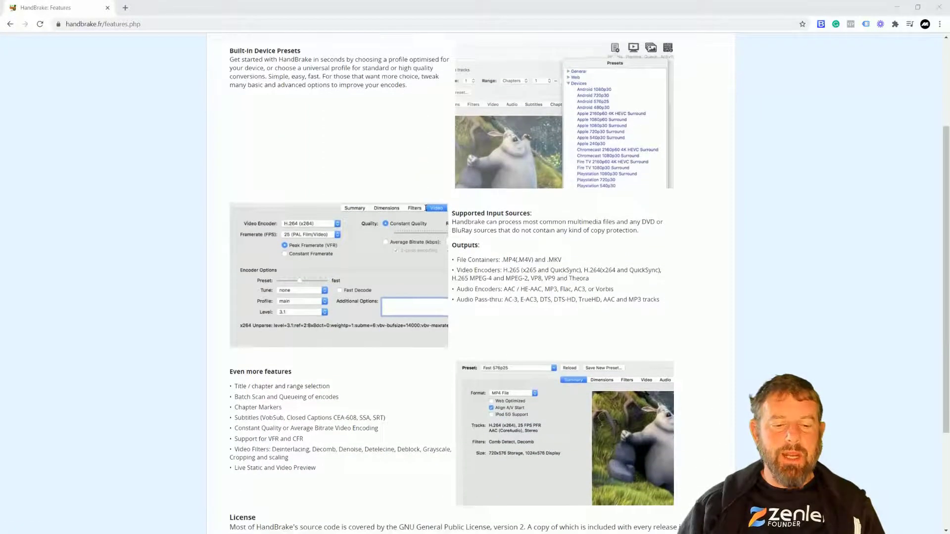
{"action": "scroll", "coordinate": [425, 207], "scroll_direction": "up", "scroll_amount": 6}
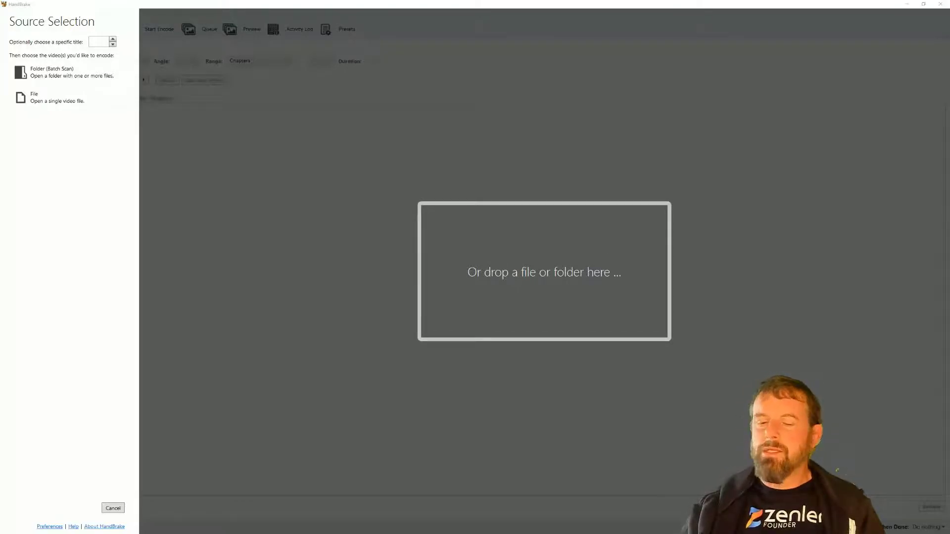
- Load COMPRESSIONTEST.mp4 from the TO OPTIMISE folder in File Explorer into HandBrake as the source video, and close the folder window
{"action": "key", "text": "super+e"}
{"action": "left_click_drag", "start_coordinate": [458, 117], "coordinate": [444, 89]}
{"action": "left_click", "coordinate": [420, 198]}
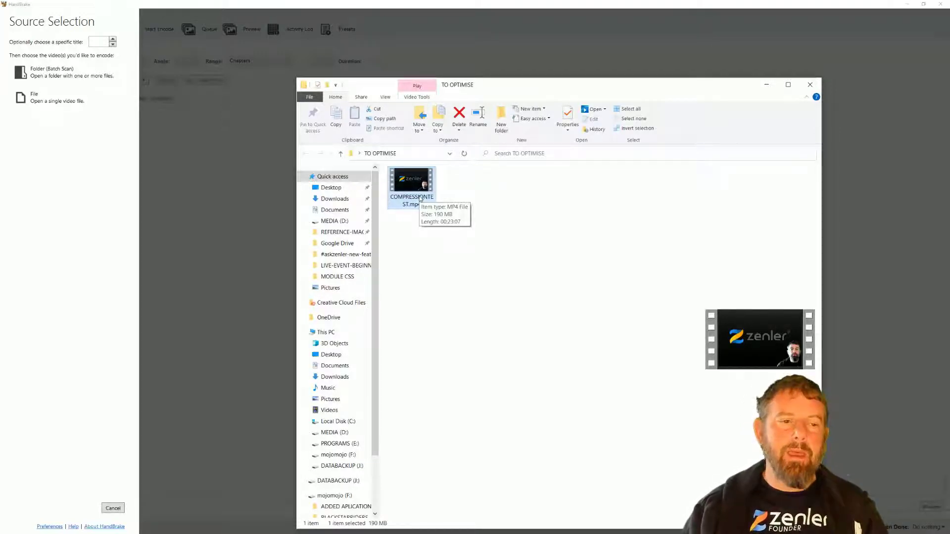
{"action": "left_click_drag", "start_coordinate": [512, 92], "coordinate": [690, 86]}
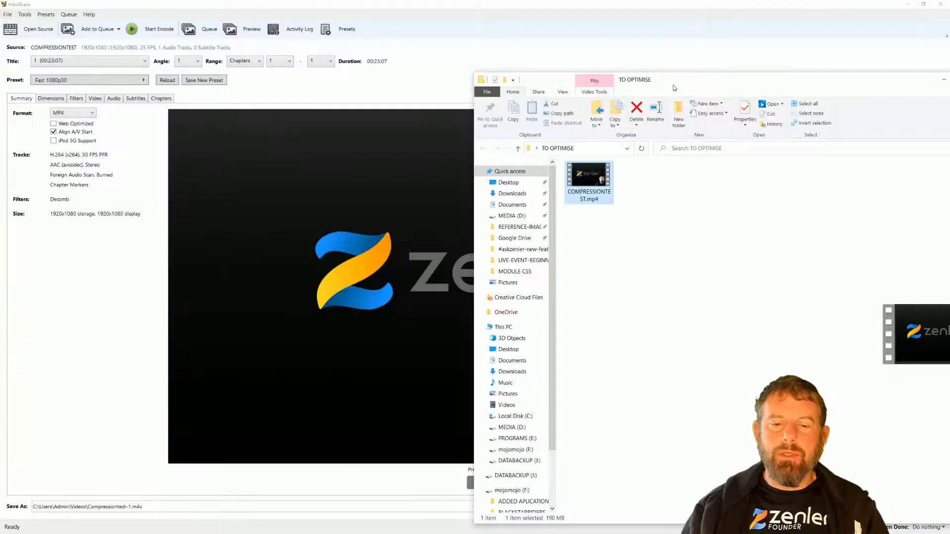
{"action": "left_click", "coordinate": [944, 80]}
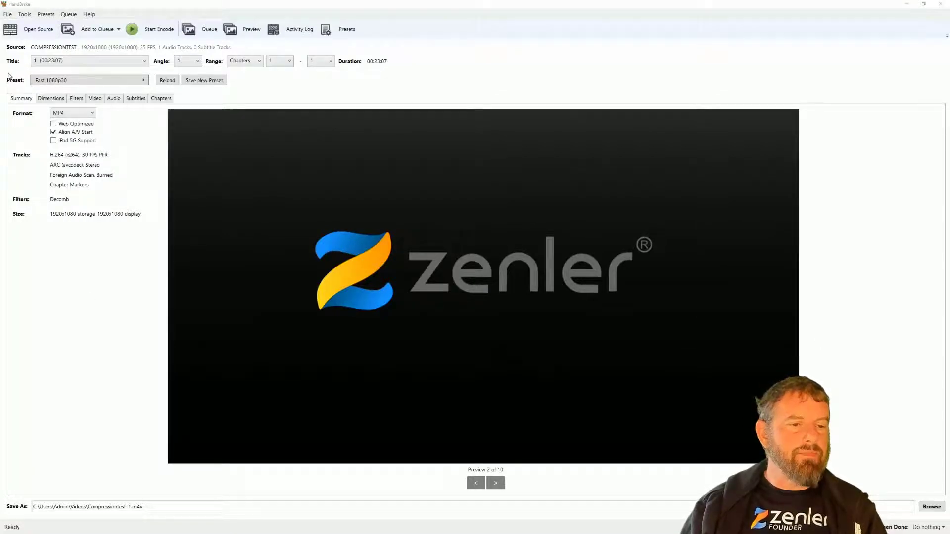
- Look at the preset categories, keep Fast 1080p30 with the MP4 format, and enable Web Optimized
{"action": "left_click", "coordinate": [145, 82]}
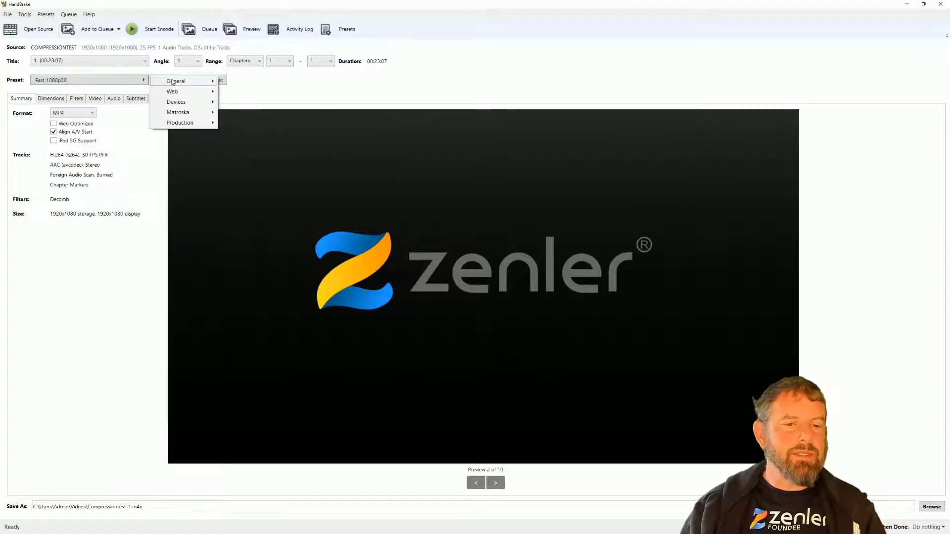
{"action": "mouse_move", "coordinate": [173, 82]}
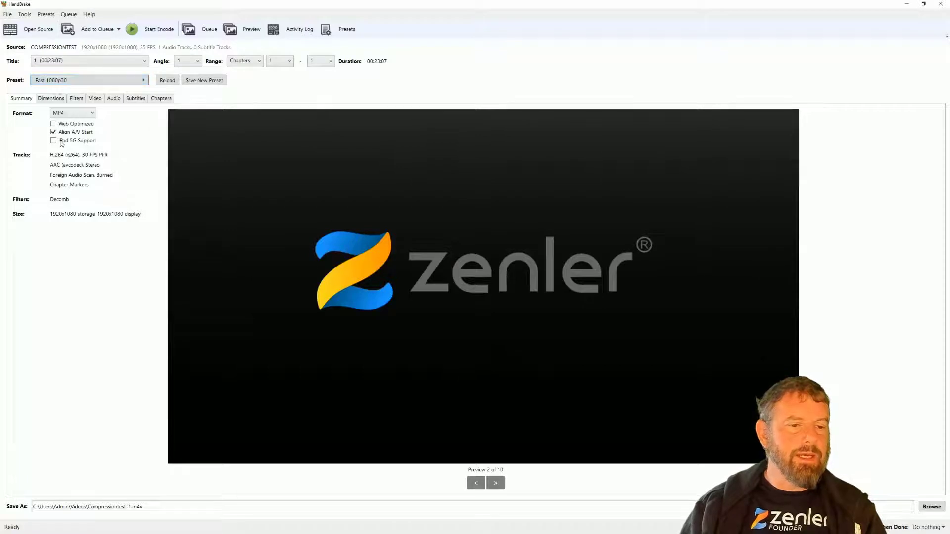
{"action": "left_click", "coordinate": [68, 114]}
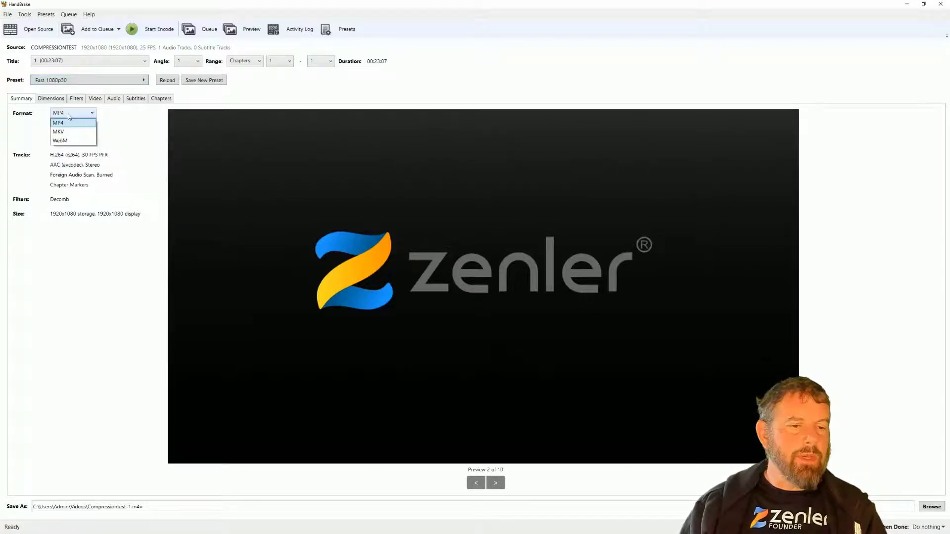
{"action": "left_click", "coordinate": [56, 126]}
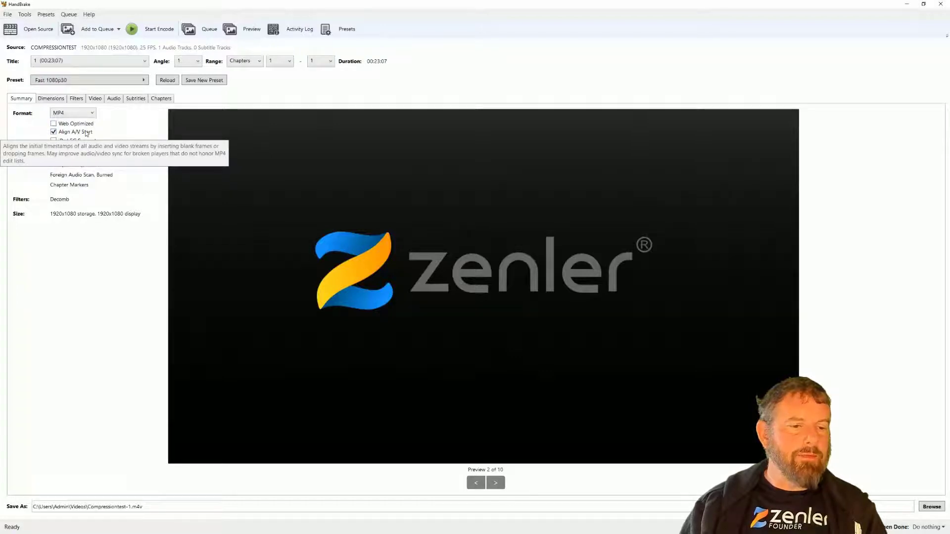
{"action": "left_click", "coordinate": [53, 124]}
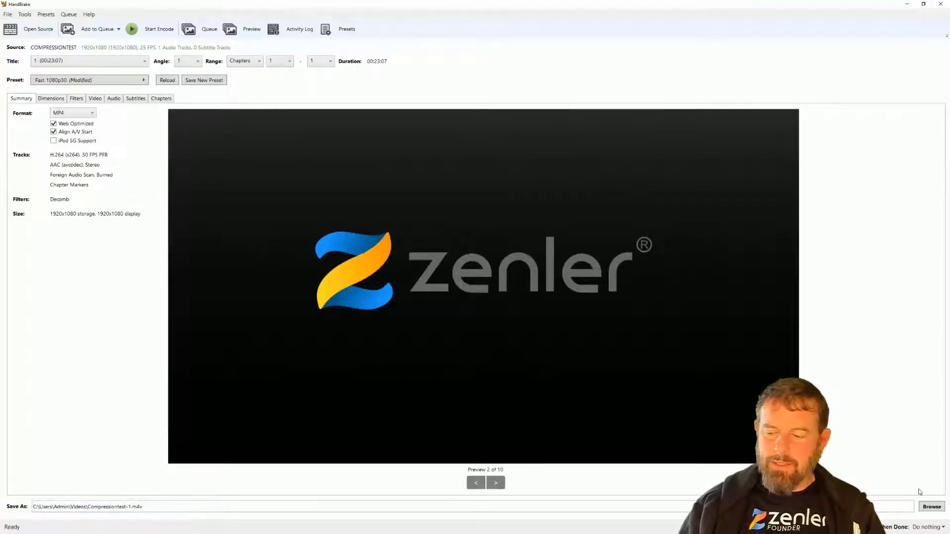
- Set the output destination to Compressiontest-1.m4v on the Desktop and start the encode
{"action": "left_click", "coordinate": [926, 508]}
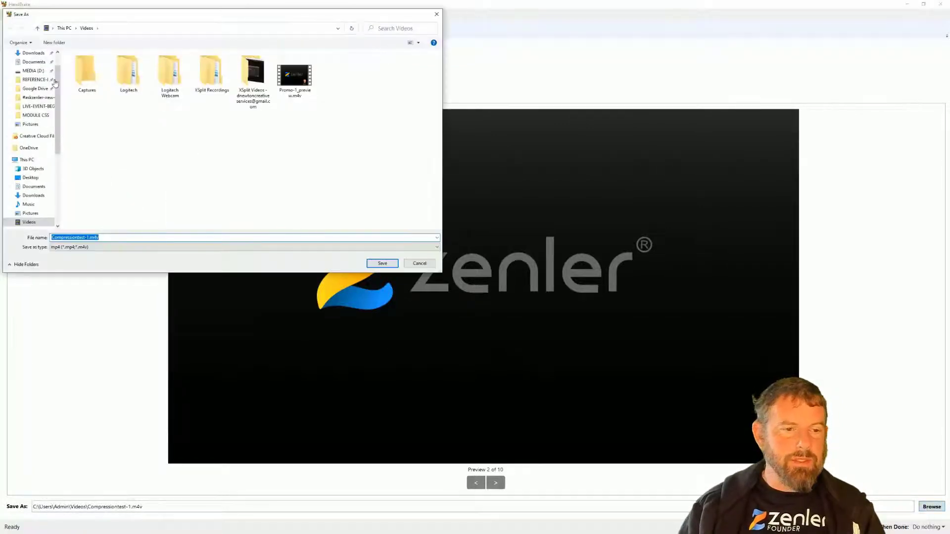
{"action": "left_click", "coordinate": [30, 178]}
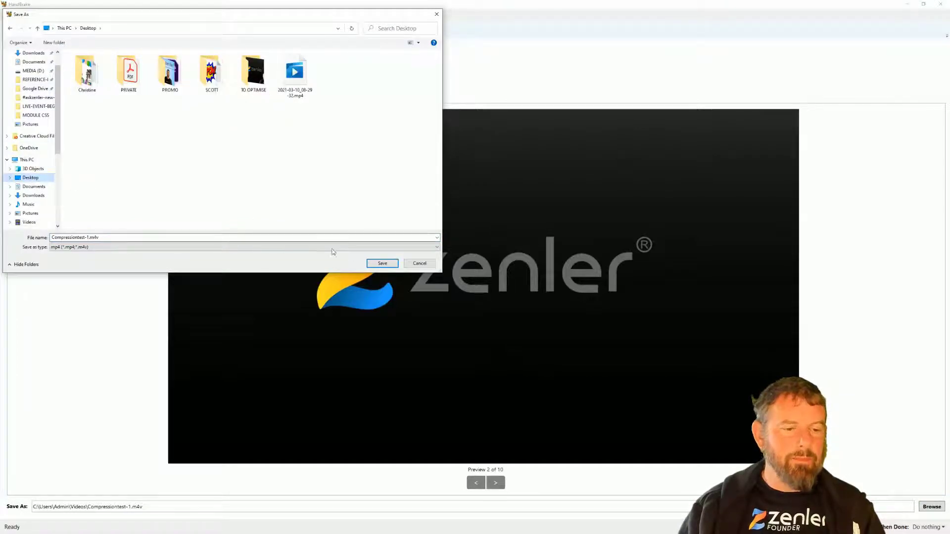
{"action": "left_click", "coordinate": [381, 263]}
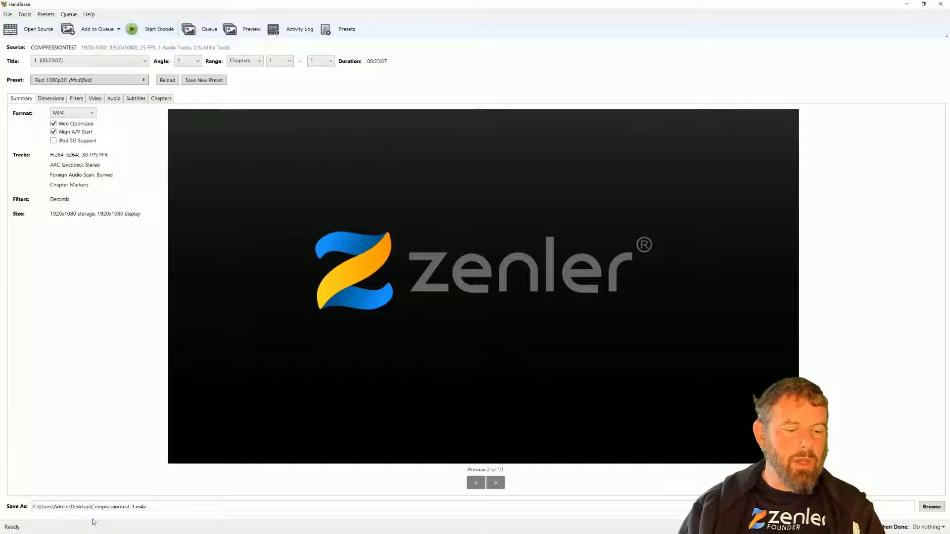
{"action": "left_click_drag", "start_coordinate": [72, 507], "coordinate": [149, 504]}
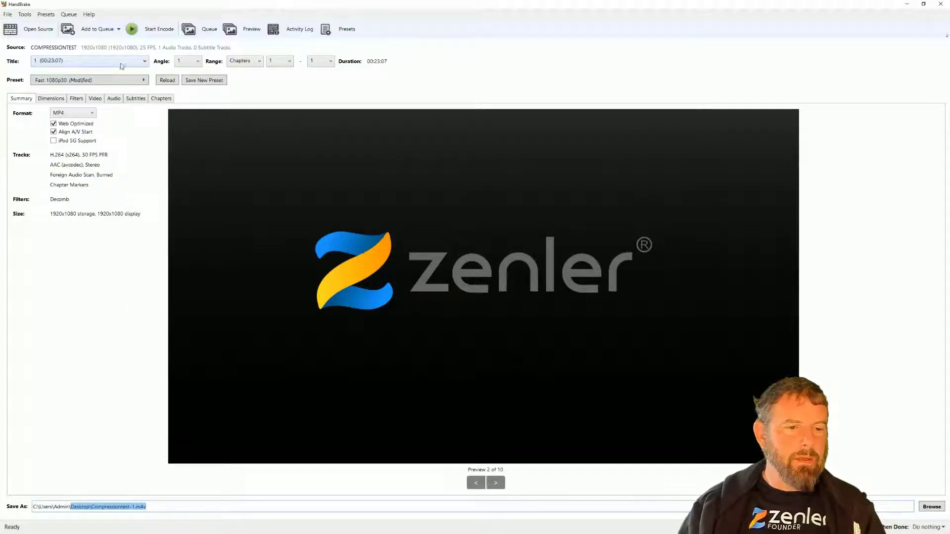
{"action": "left_click", "coordinate": [149, 29]}
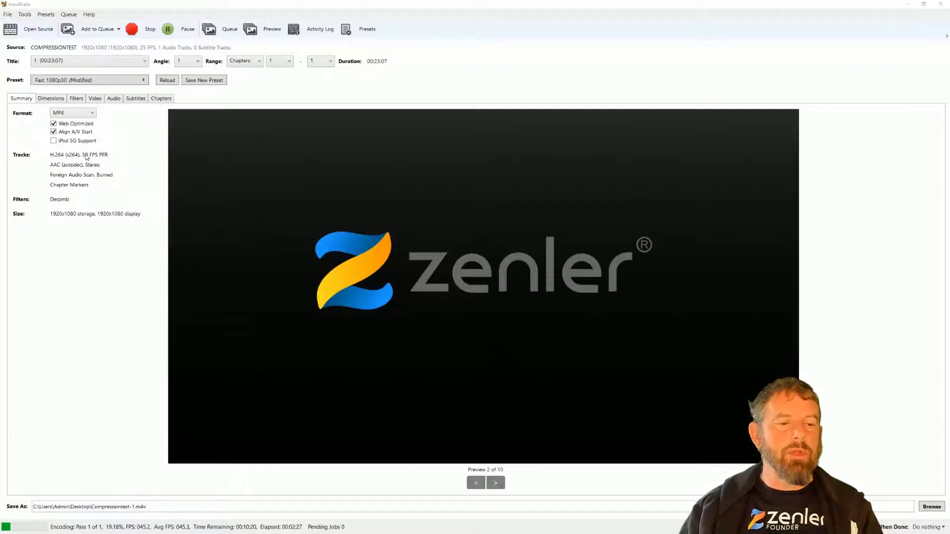
- Review the available frame rate and video codec options for the encode without changing them
{"action": "left_click", "coordinate": [95, 99]}
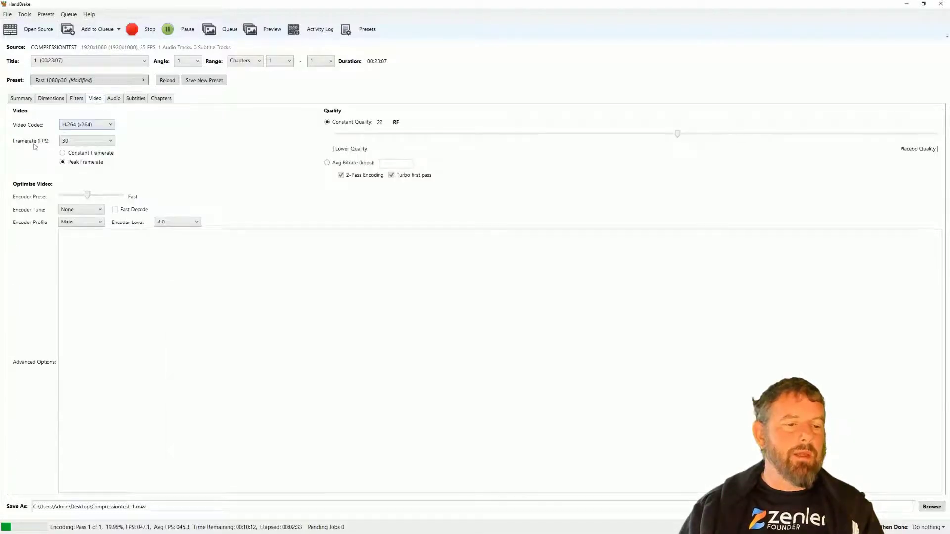
{"action": "left_click", "coordinate": [110, 142]}
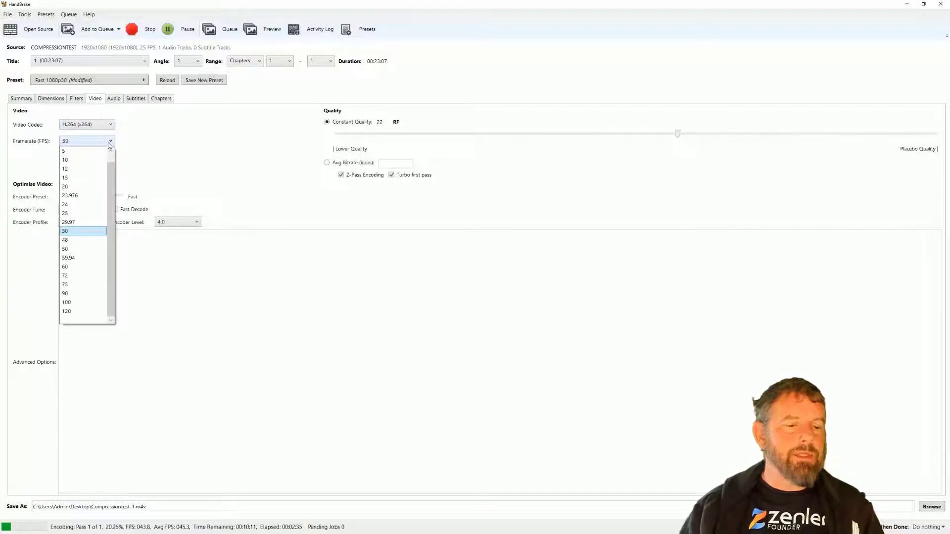
{"action": "left_click", "coordinate": [194, 146]}
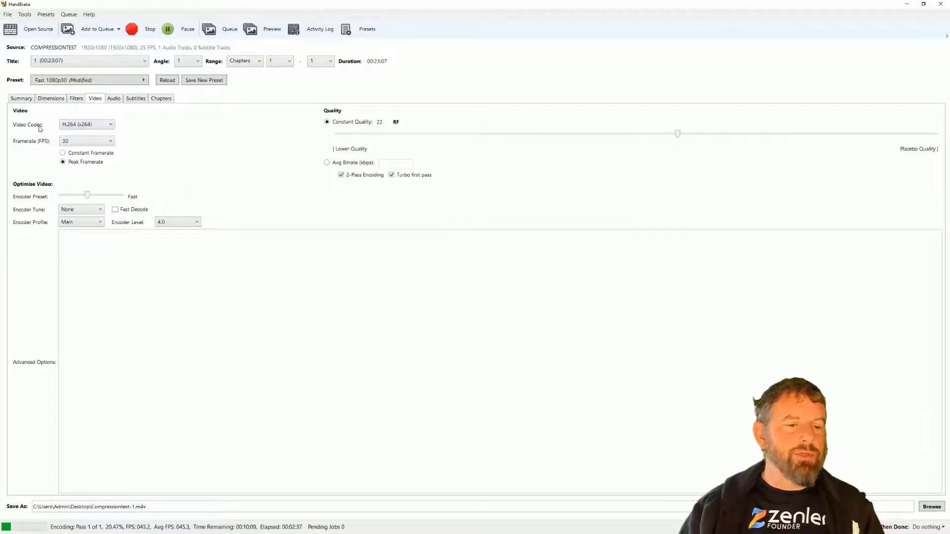
{"action": "left_click", "coordinate": [111, 125]}
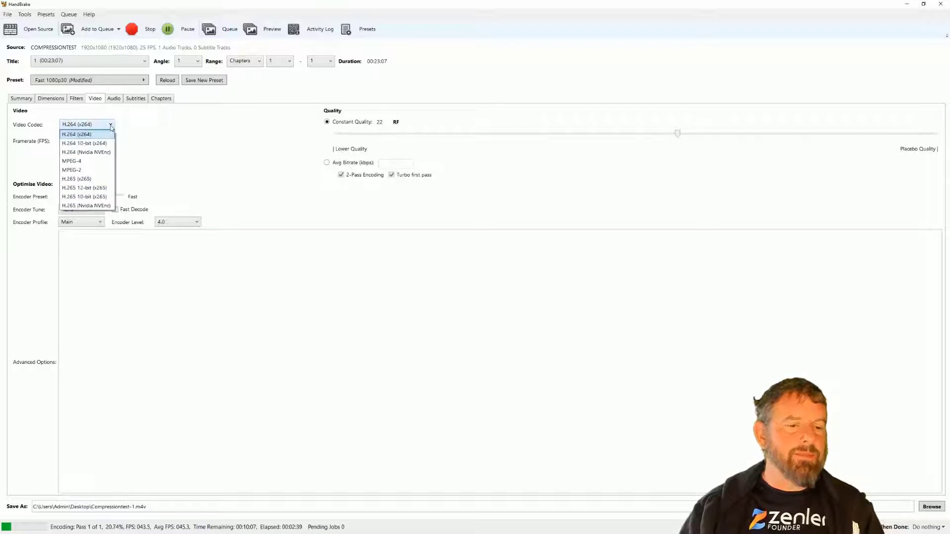
{"action": "left_click", "coordinate": [185, 138]}
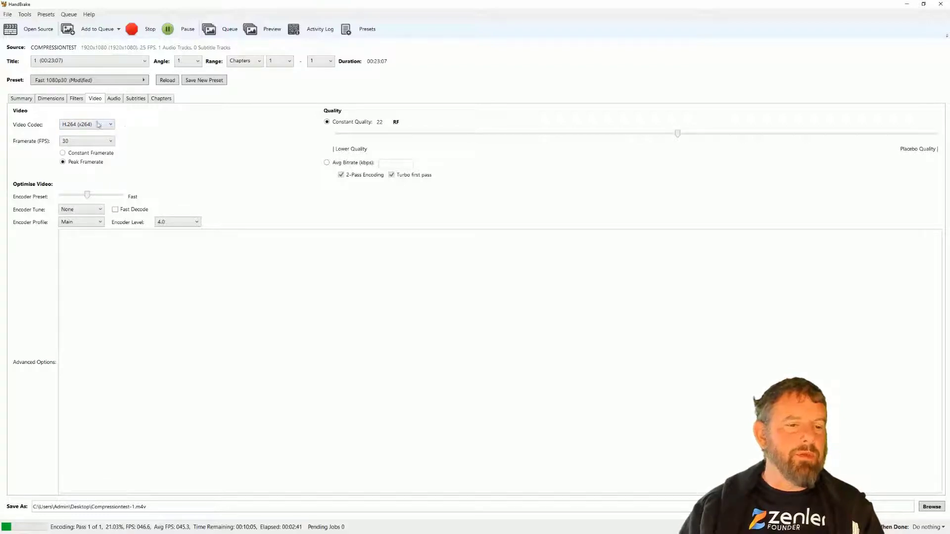
{"action": "left_click", "coordinate": [52, 102]}
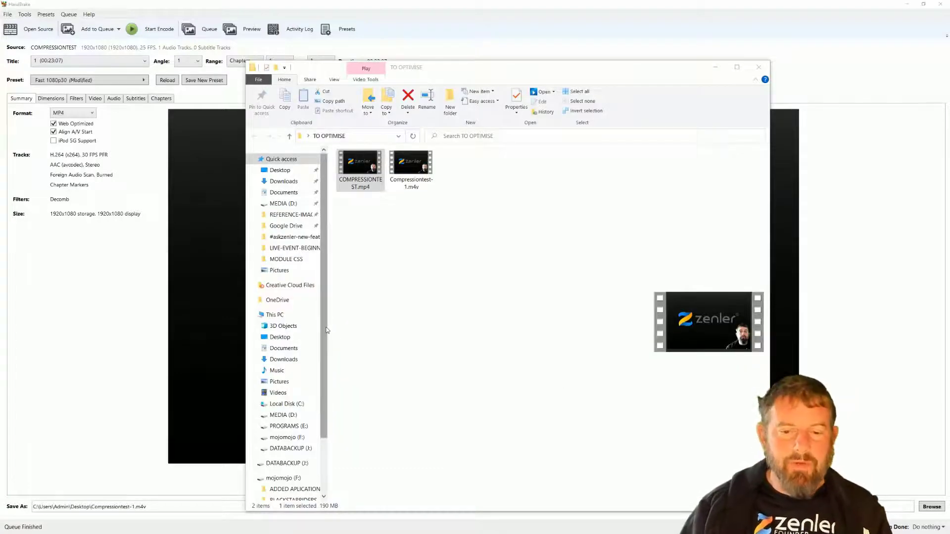
- Compare the file sizes of Compressiontest-1.m4v and COMPRESSIONTEST.mp4 in the TO OPTIMISE folder
{"action": "left_click", "coordinate": [409, 183]}
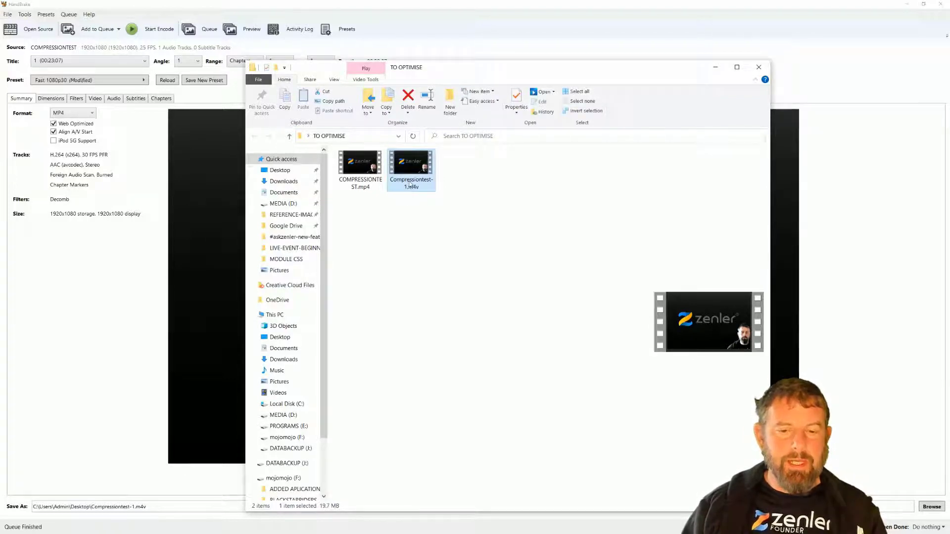
{"action": "mouse_move", "coordinate": [409, 184]}
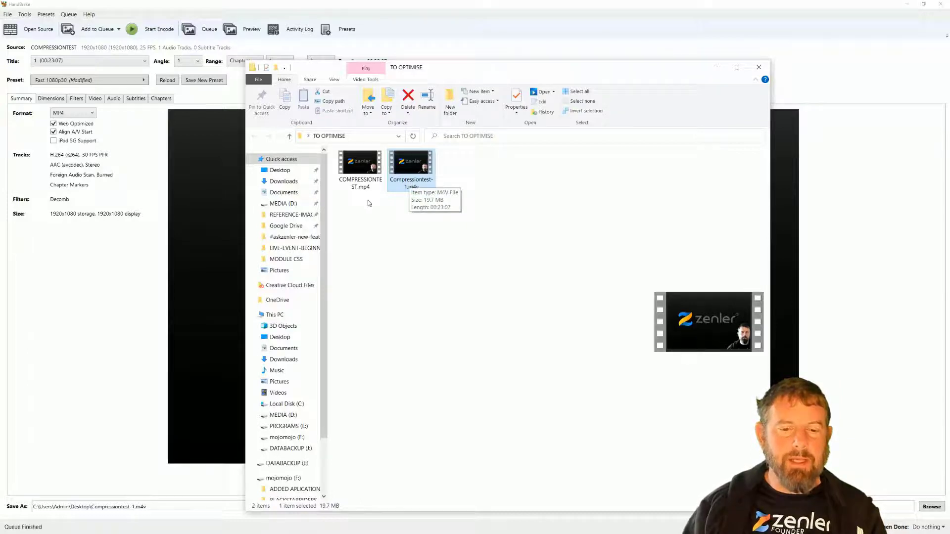
{"action": "mouse_move", "coordinate": [363, 181]}
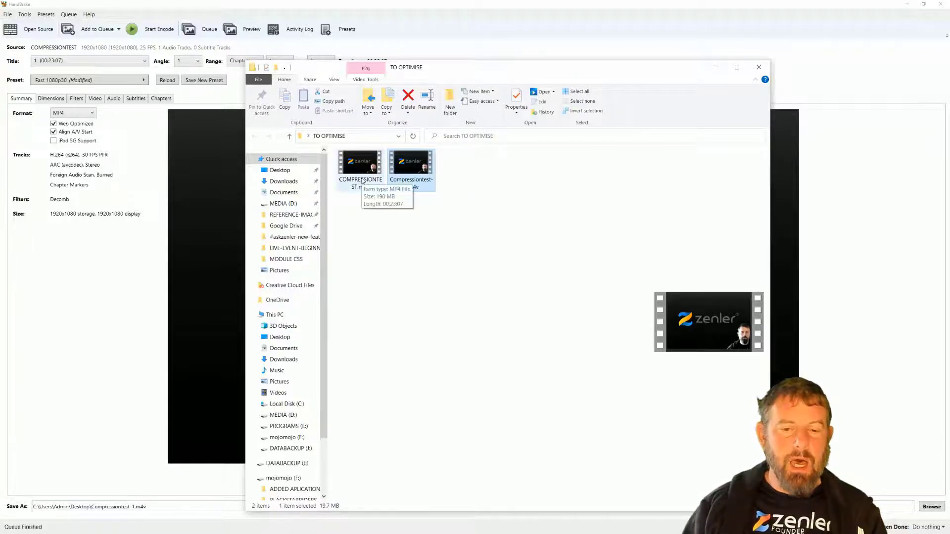
- Play the compressed Compressiontest-1.m4v and then the original COMPRESSIONTEST.mp4 to compare their quality, closing the player after each
{"action": "double_click", "coordinate": [416, 184]}
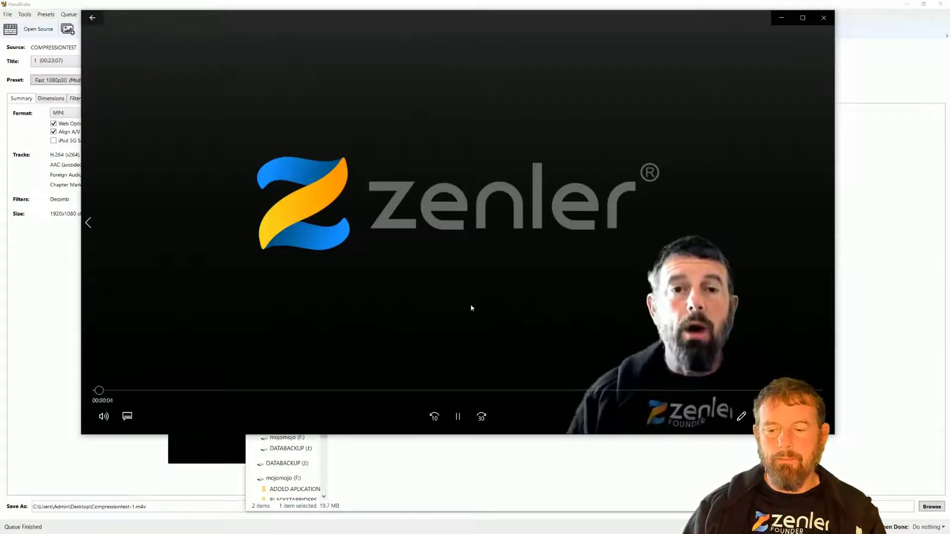
{"action": "left_click", "coordinate": [824, 20]}
{"action": "double_click", "coordinate": [366, 170]}
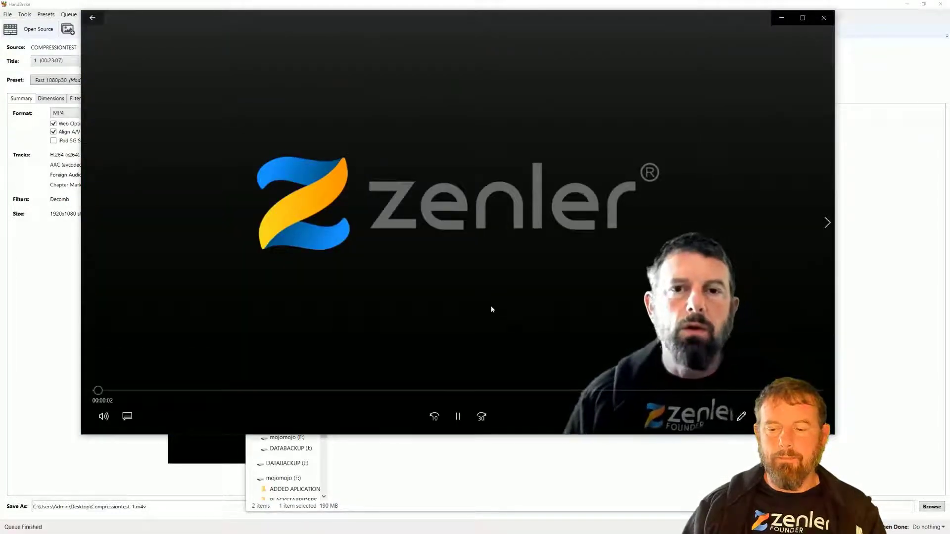
{"action": "left_click", "coordinate": [824, 19]}
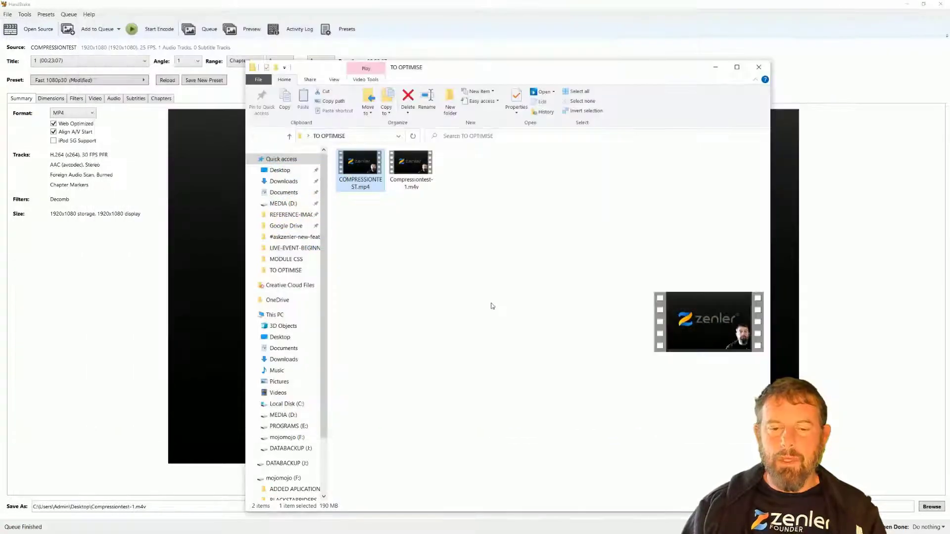
- Check the frame rate of the original COMPRESSIONTEST.mp4 in its detailed file properties, and close the properties
{"action": "left_click", "coordinate": [415, 182]}
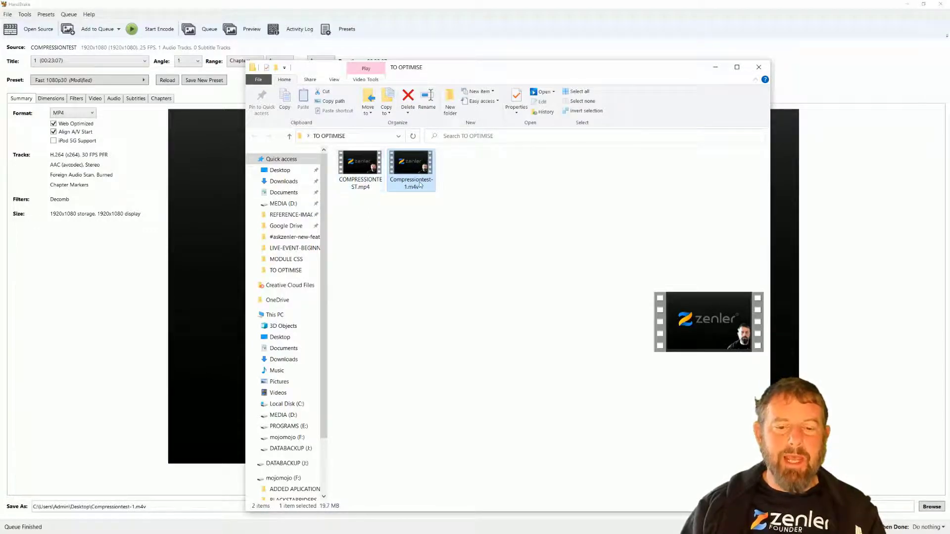
{"action": "left_click_drag", "start_coordinate": [497, 73], "coordinate": [525, 71]}
{"action": "left_click", "coordinate": [386, 183]}
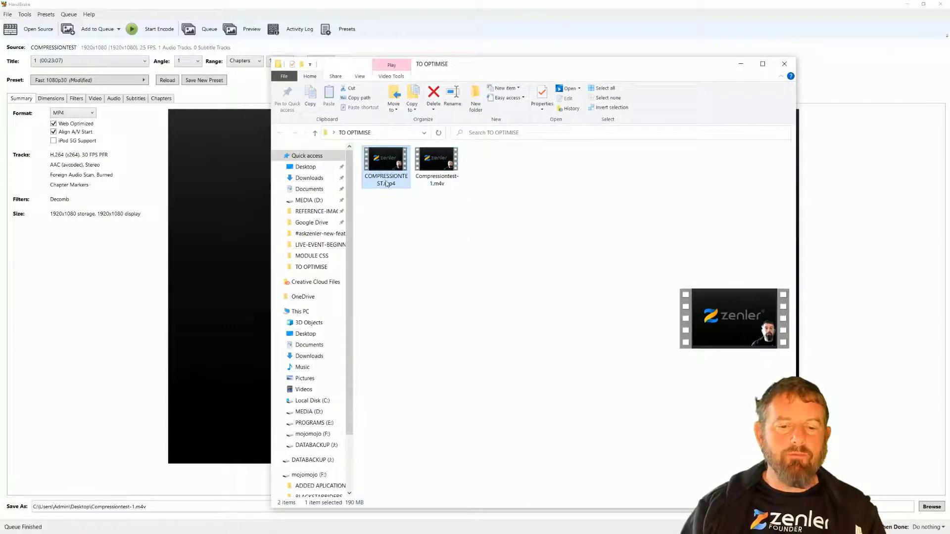
{"action": "right_click", "coordinate": [384, 180]}
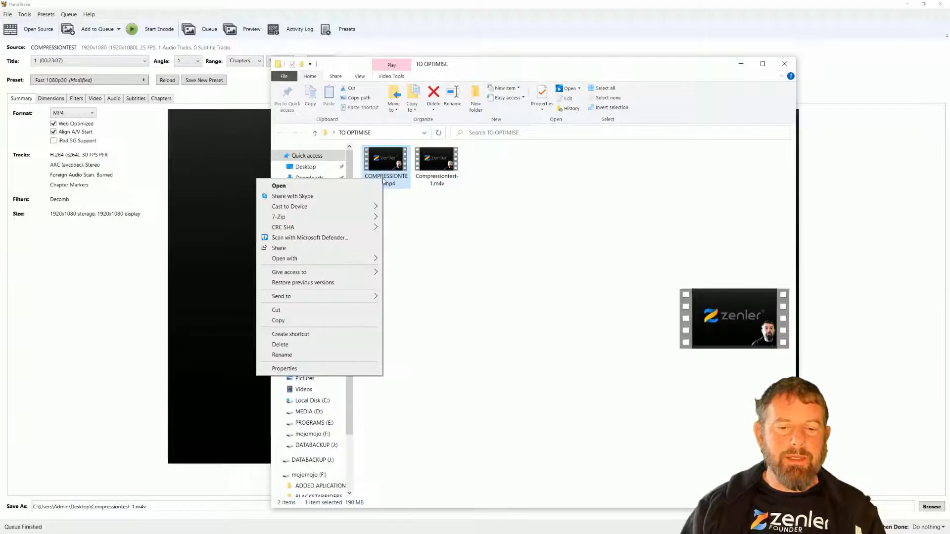
{"action": "left_click", "coordinate": [307, 369]}
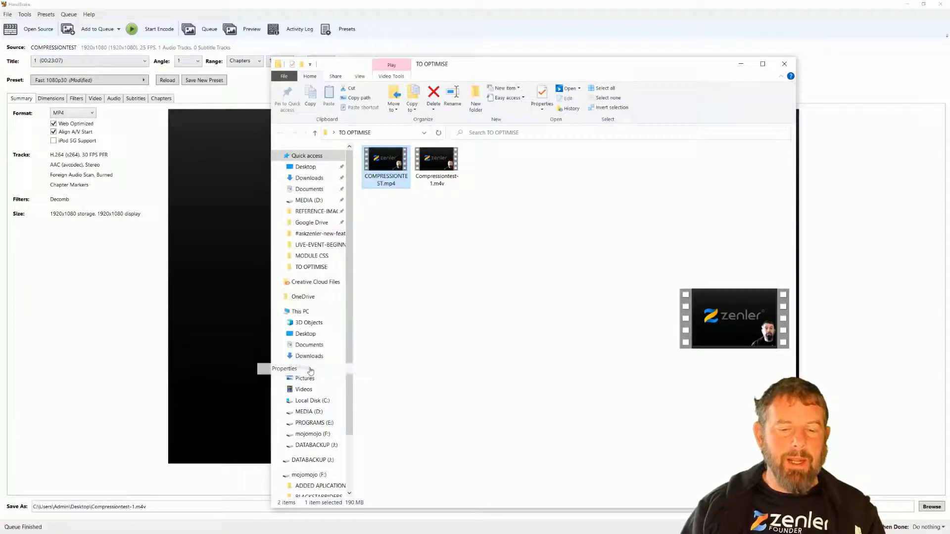
{"action": "left_click_drag", "start_coordinate": [590, 231], "coordinate": [564, 125]}
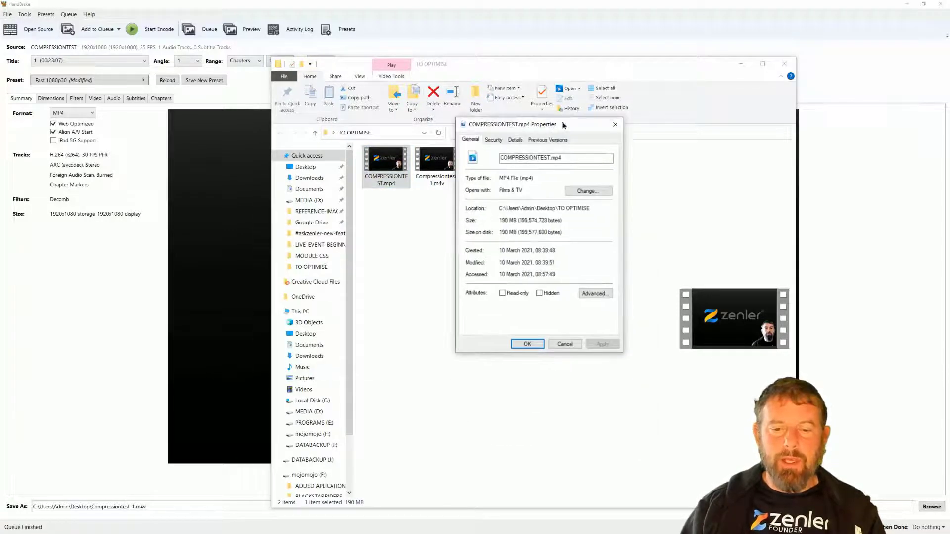
{"action": "left_click", "coordinate": [516, 141]}
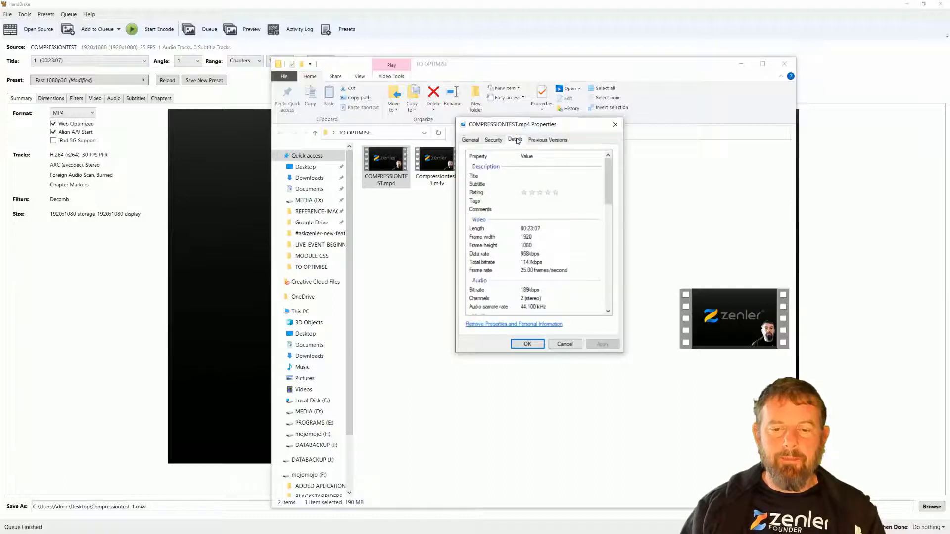
{"action": "left_click", "coordinate": [531, 274]}
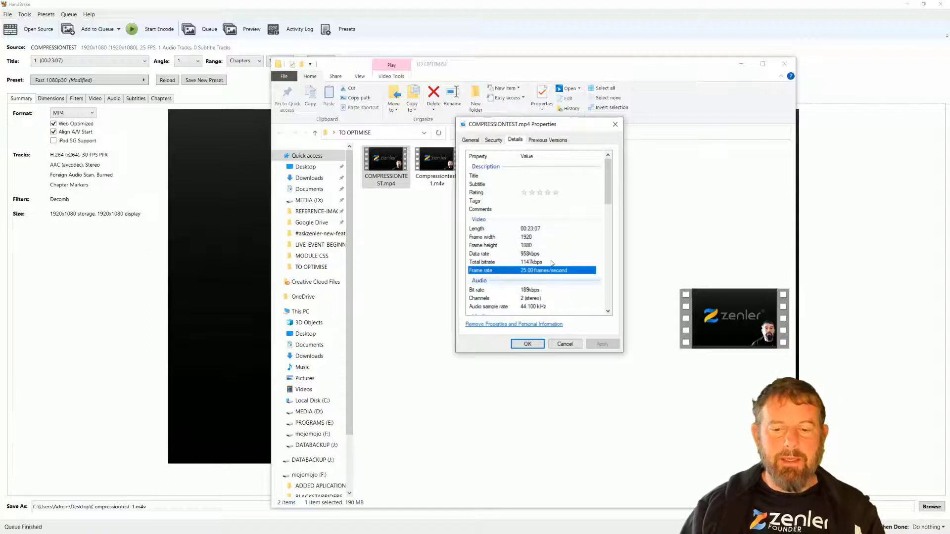
{"action": "left_click", "coordinate": [615, 125]}
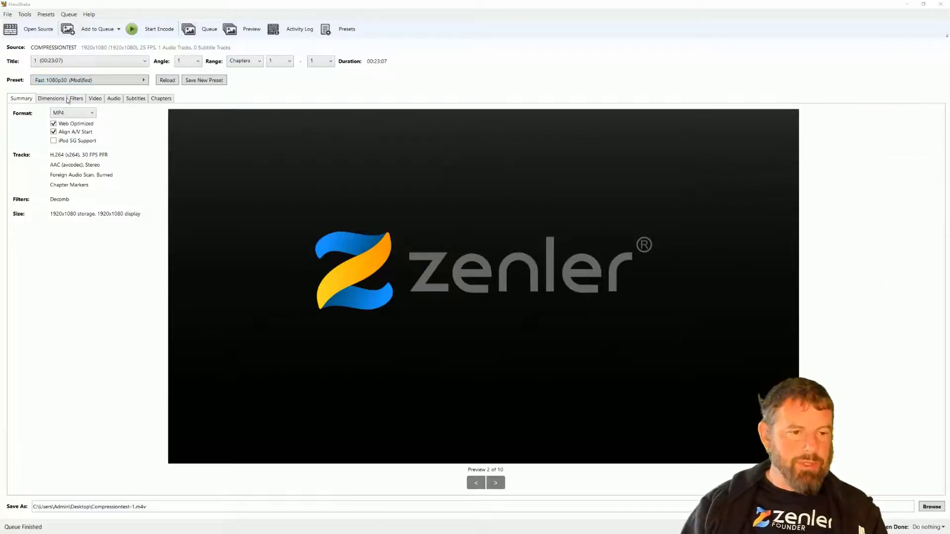
- Set the video codec to MPEG-4, the frame rate to 25 FPS and the constant quality to 19 QP
{"action": "left_click", "coordinate": [95, 99]}
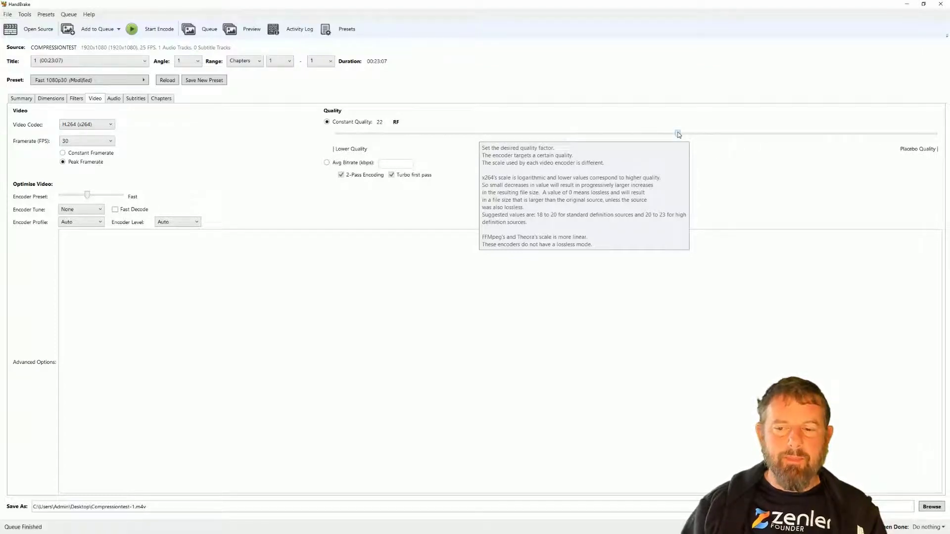
{"action": "left_click_drag", "start_coordinate": [672, 135], "coordinate": [679, 136]}
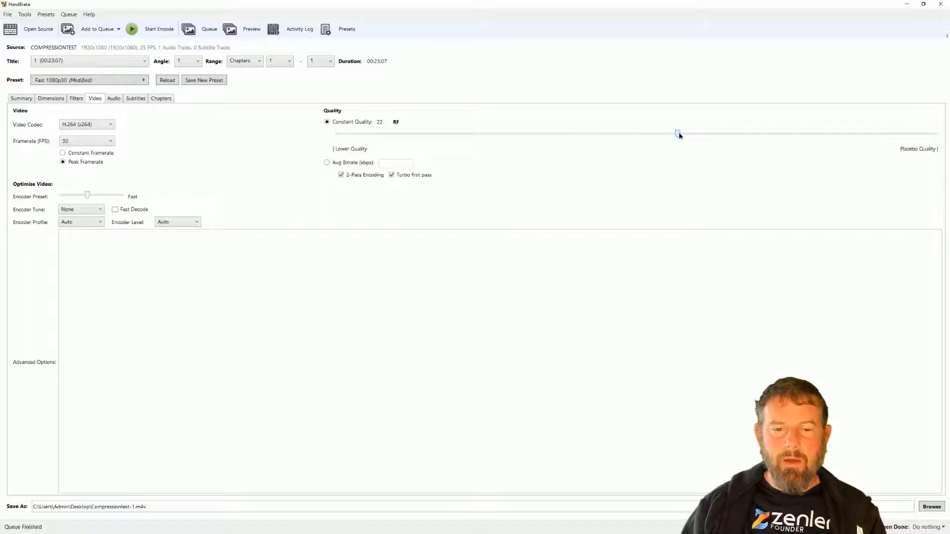
{"action": "left_click", "coordinate": [111, 125]}
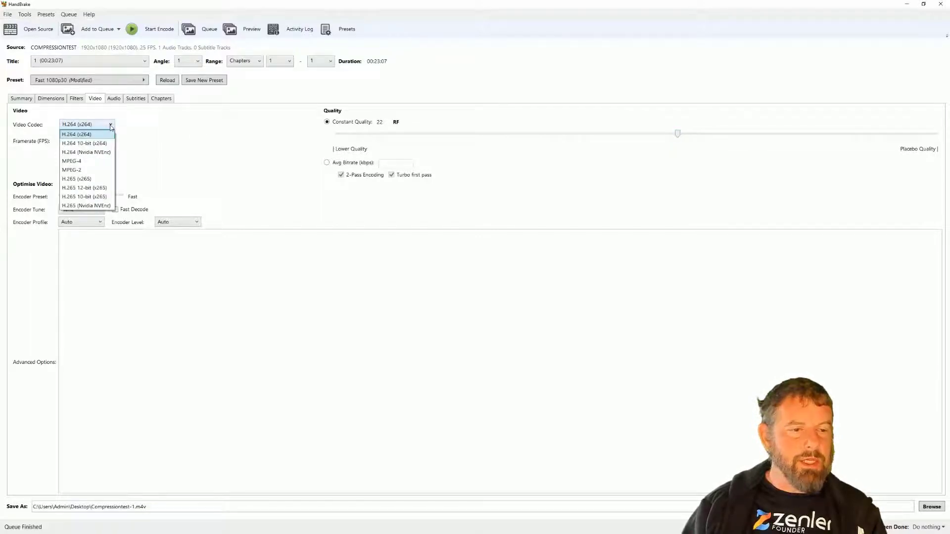
{"action": "left_click", "coordinate": [87, 162]}
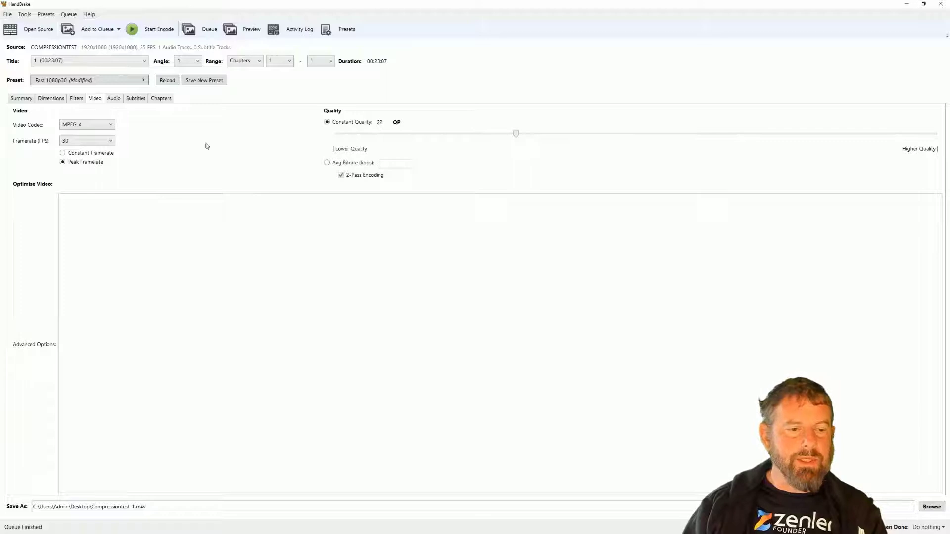
{"action": "left_click", "coordinate": [110, 142]}
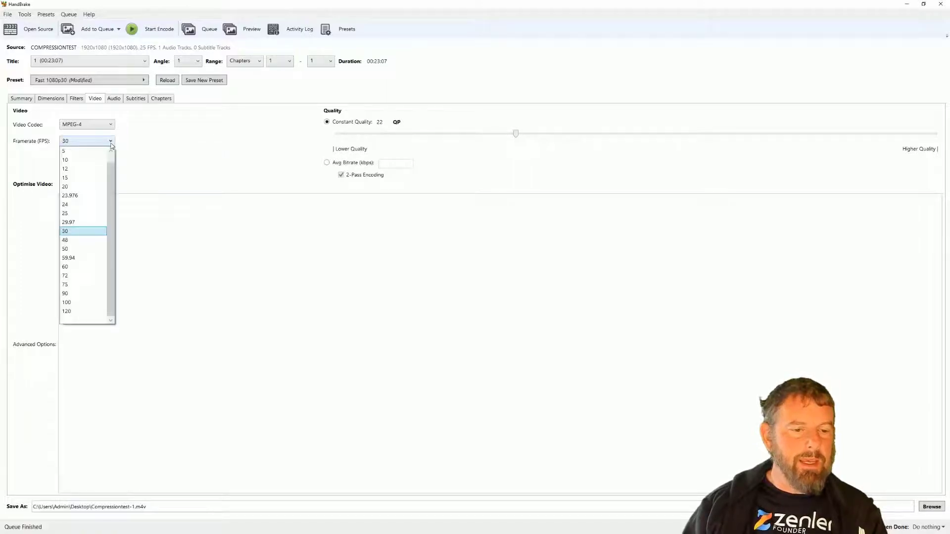
{"action": "left_click", "coordinate": [74, 213]}
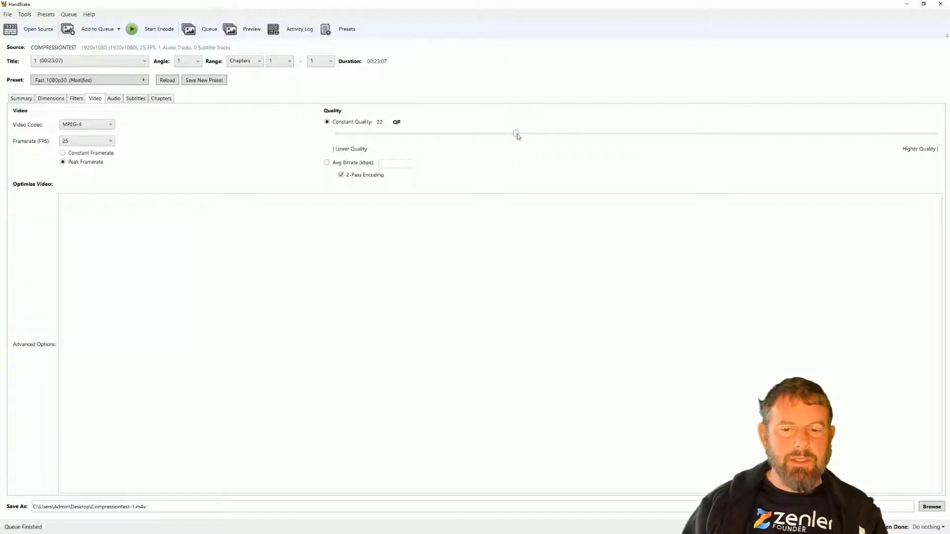
{"action": "left_click_drag", "start_coordinate": [516, 133], "coordinate": [571, 137]}
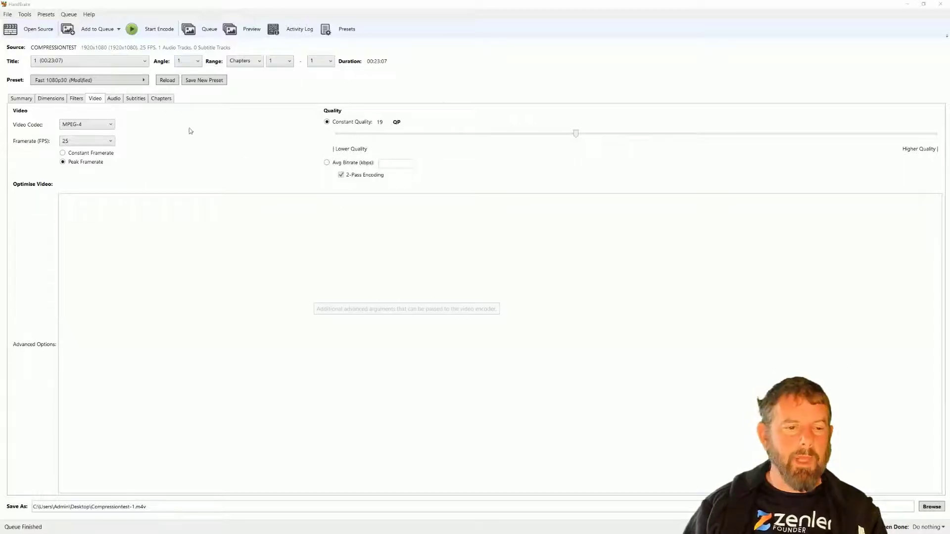
- Set the audio track's bitrate to 96, and recheck the video and audio settings
{"action": "left_click", "coordinate": [114, 99]}
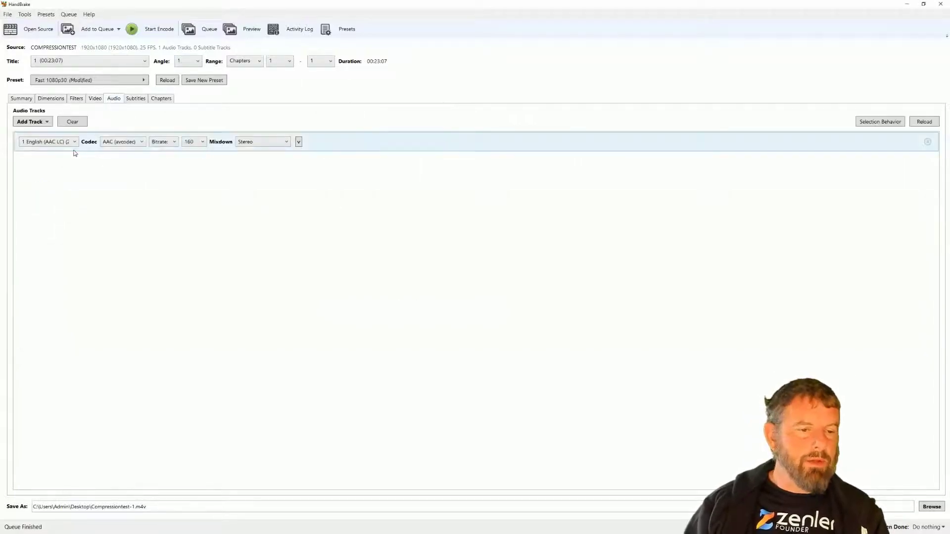
{"action": "left_click", "coordinate": [203, 142]}
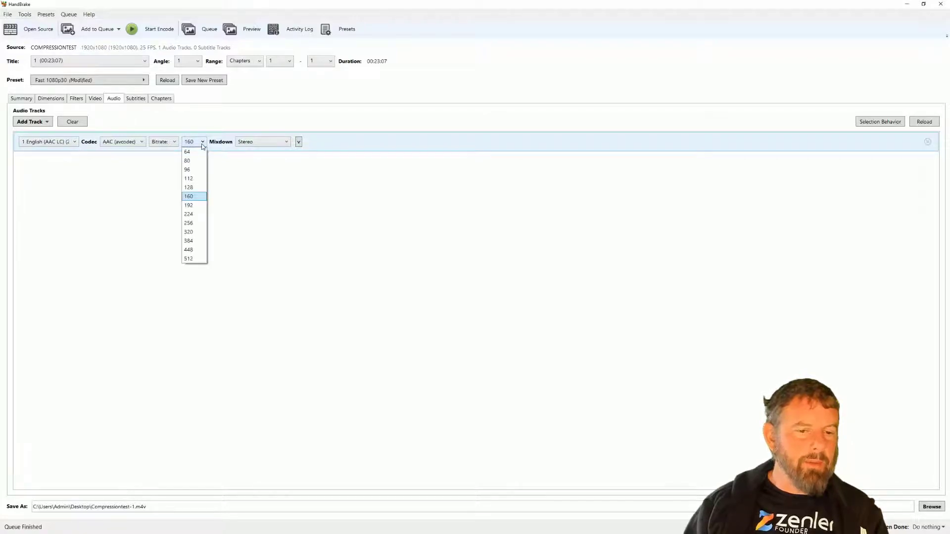
{"action": "left_click", "coordinate": [191, 170]}
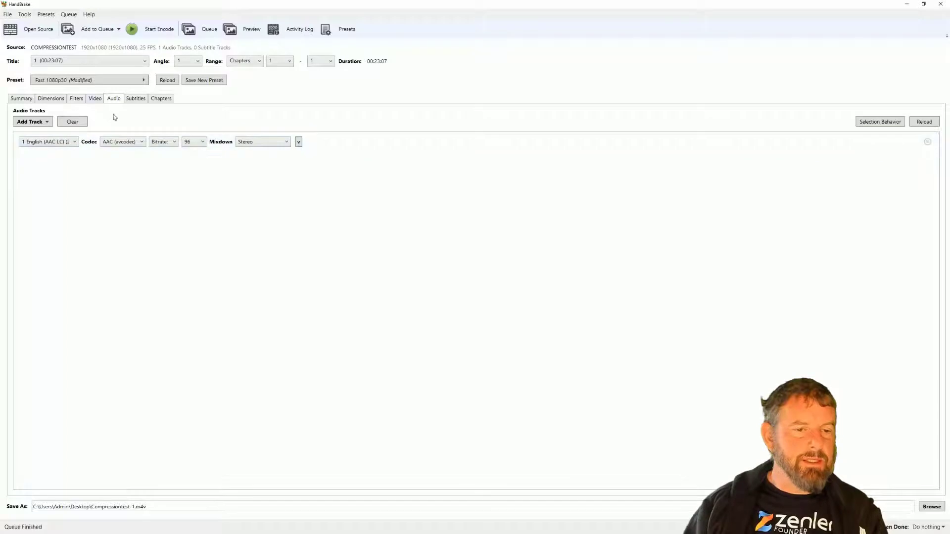
{"action": "left_click", "coordinate": [95, 99]}
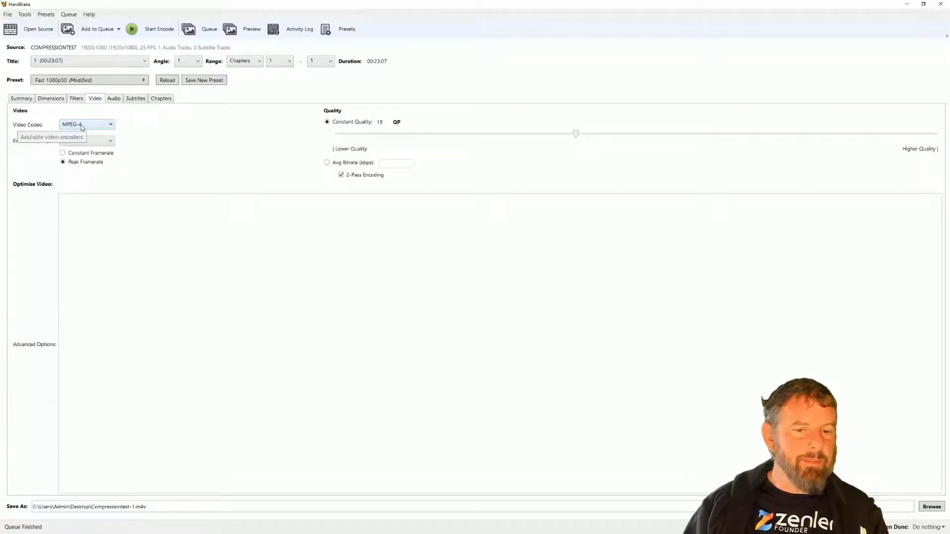
{"action": "mouse_move", "coordinate": [578, 135]}
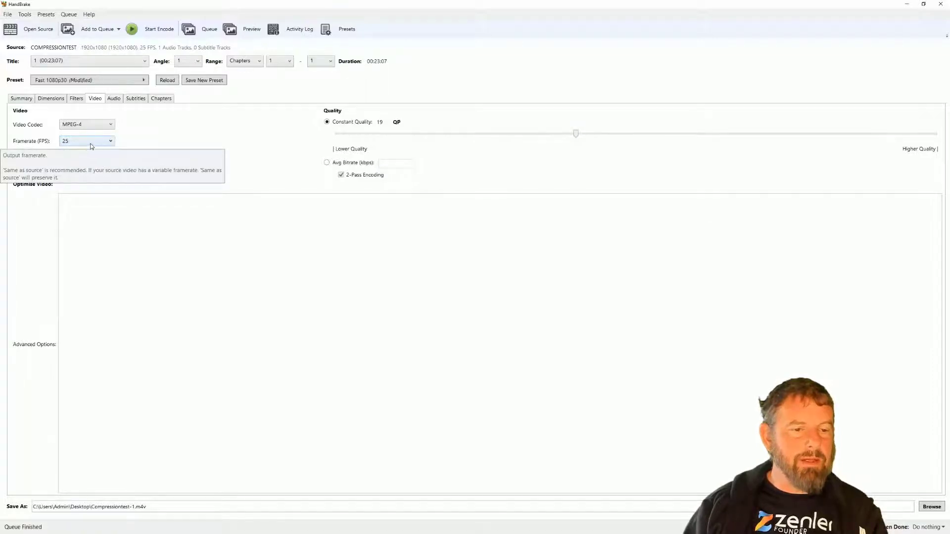
{"action": "left_click", "coordinate": [113, 99]}
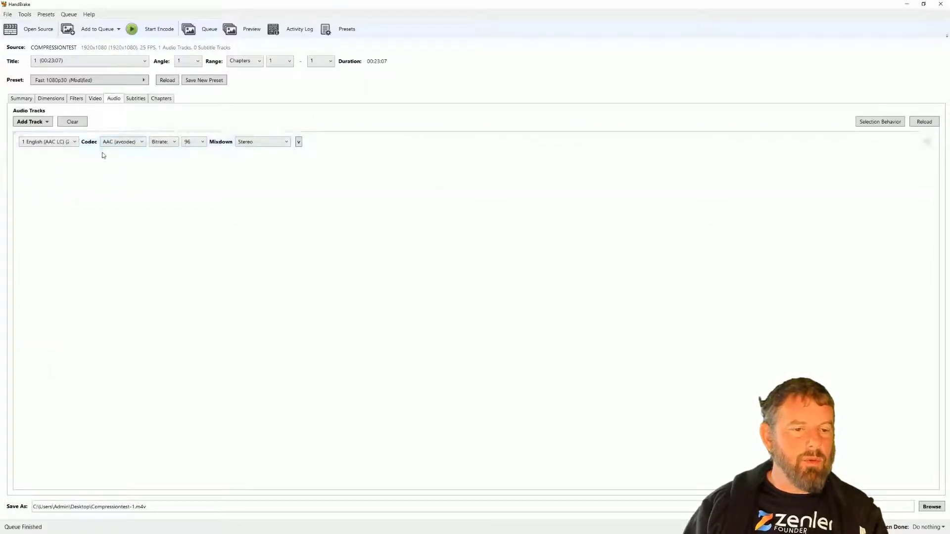
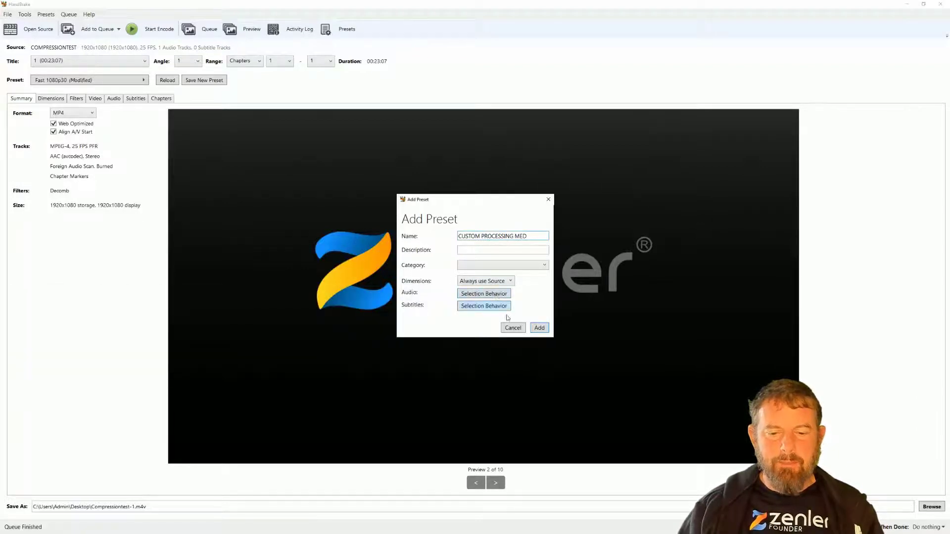
- Save the settings as a new preset named CUSTOM PROCESSING MED and select it for the encode
{"action": "left_click", "coordinate": [539, 329]}
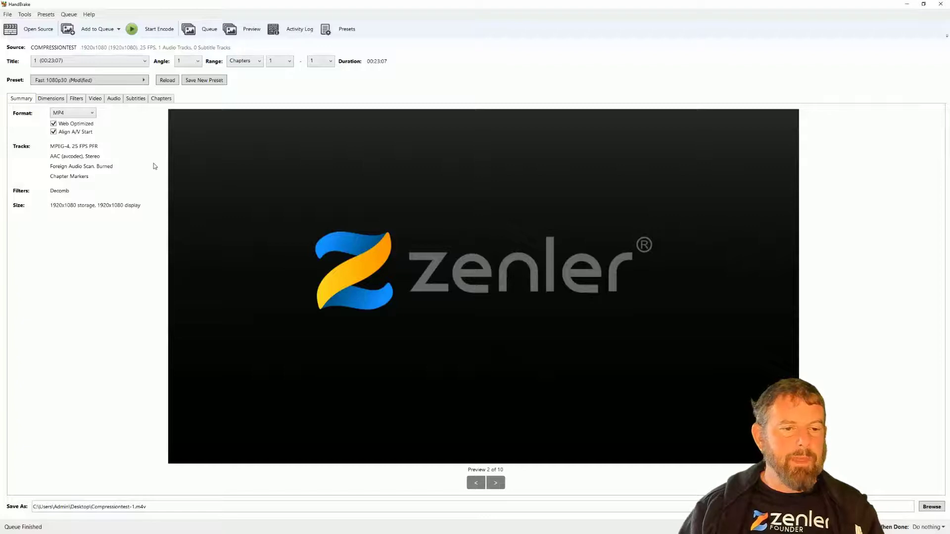
{"action": "left_click", "coordinate": [145, 81]}
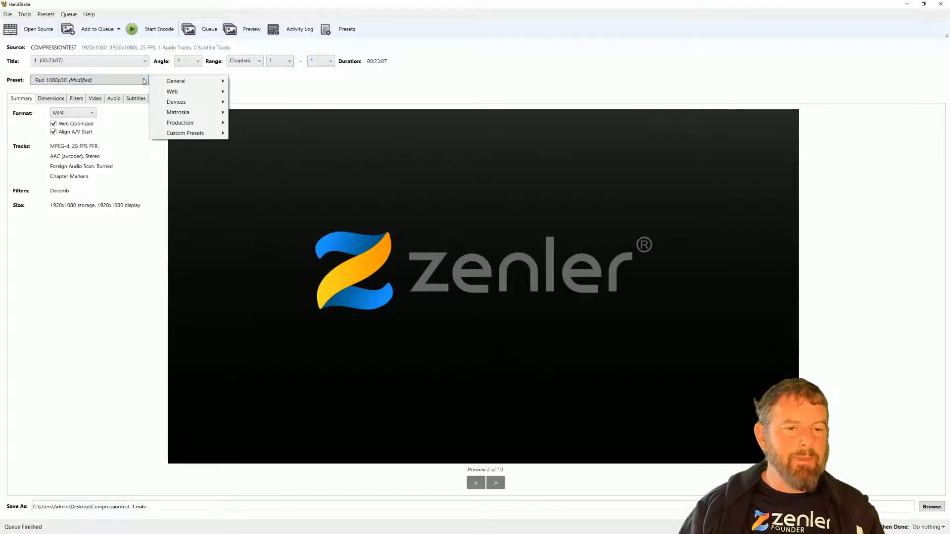
{"action": "mouse_move", "coordinate": [185, 133]}
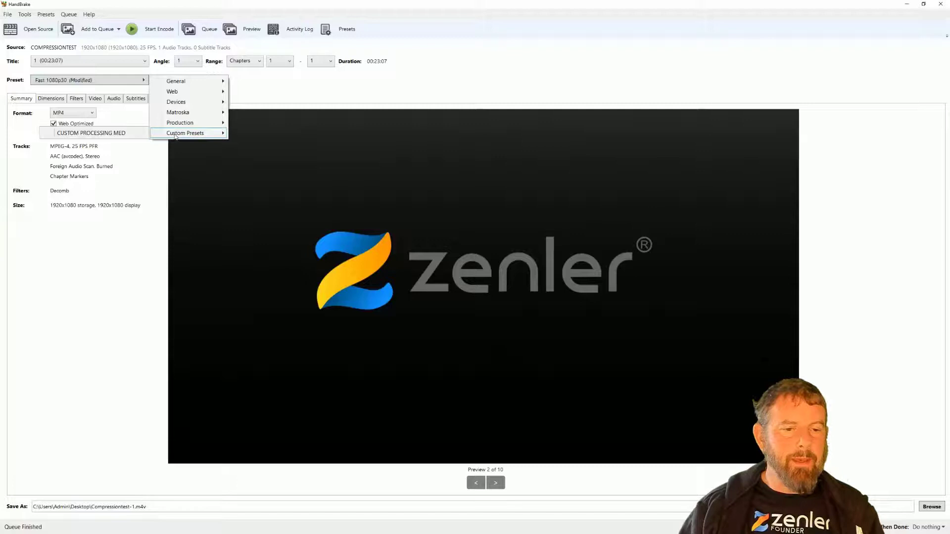
{"action": "left_click", "coordinate": [117, 134]}
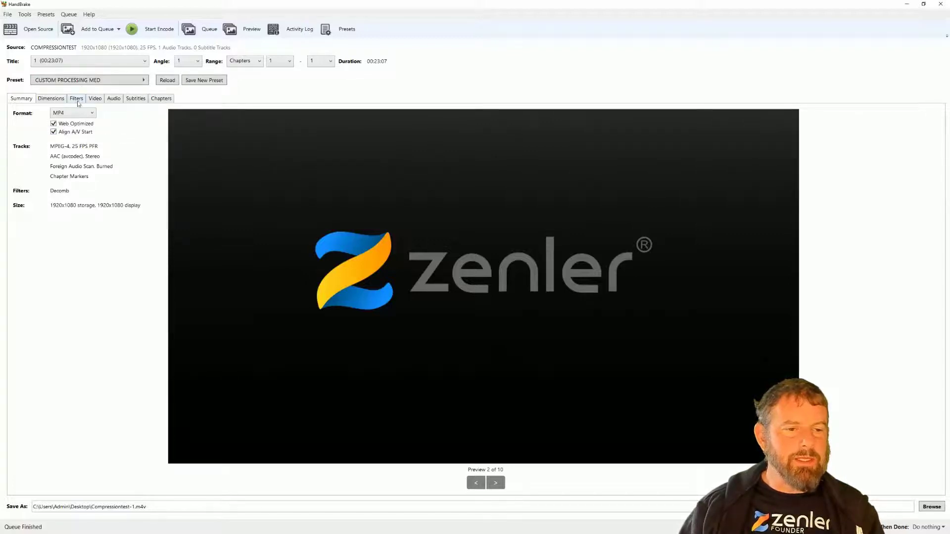
- Review the video and audio settings loaded by the CUSTOM PROCESSING MED preset, and return to the summary
{"action": "left_click", "coordinate": [95, 101]}
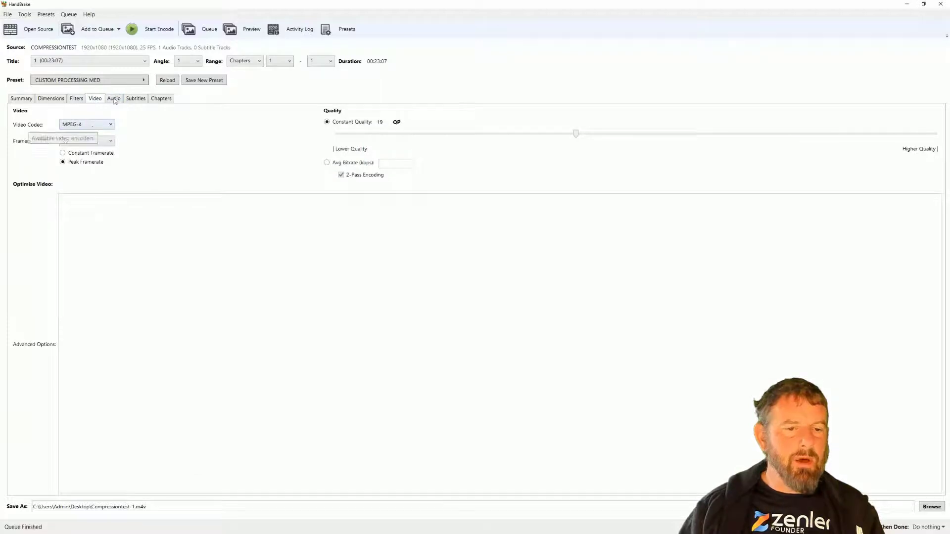
{"action": "left_click", "coordinate": [114, 100]}
{"action": "left_click", "coordinate": [145, 81]}
{"action": "left_click", "coordinate": [312, 93]}
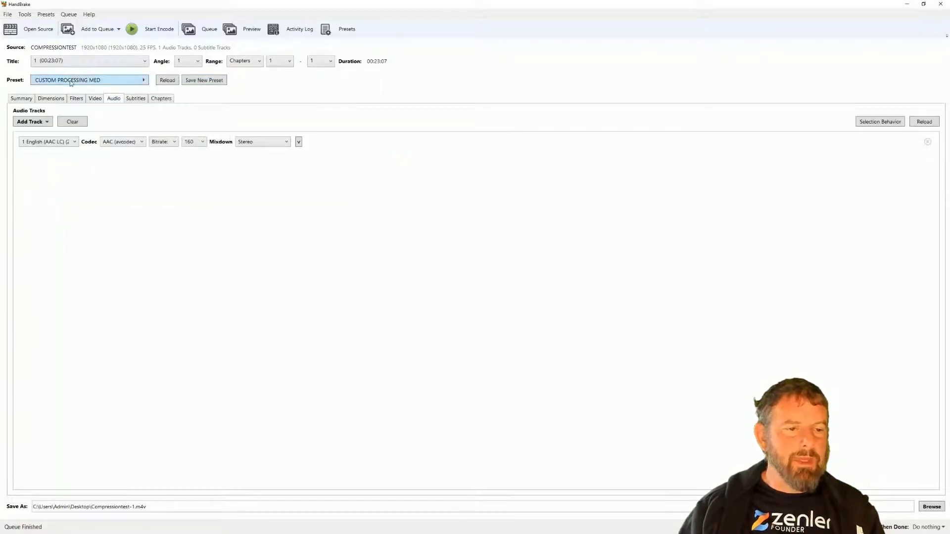
{"action": "left_click", "coordinate": [22, 100]}
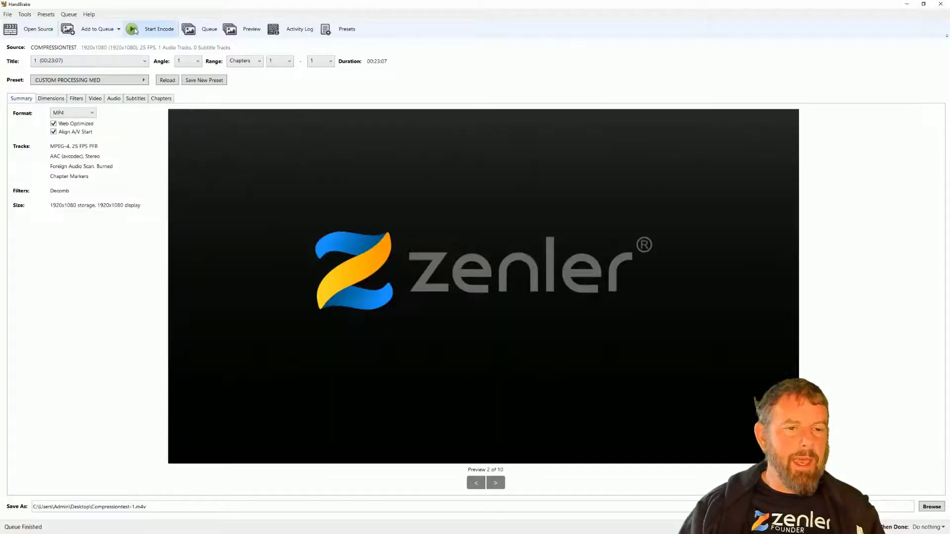
- Rename the output file on the Desktop path to Compressiontest-Custom.m4v and start the encode
{"action": "double_click", "coordinate": [122, 507]}
{"action": "left_click", "coordinate": [127, 507]}
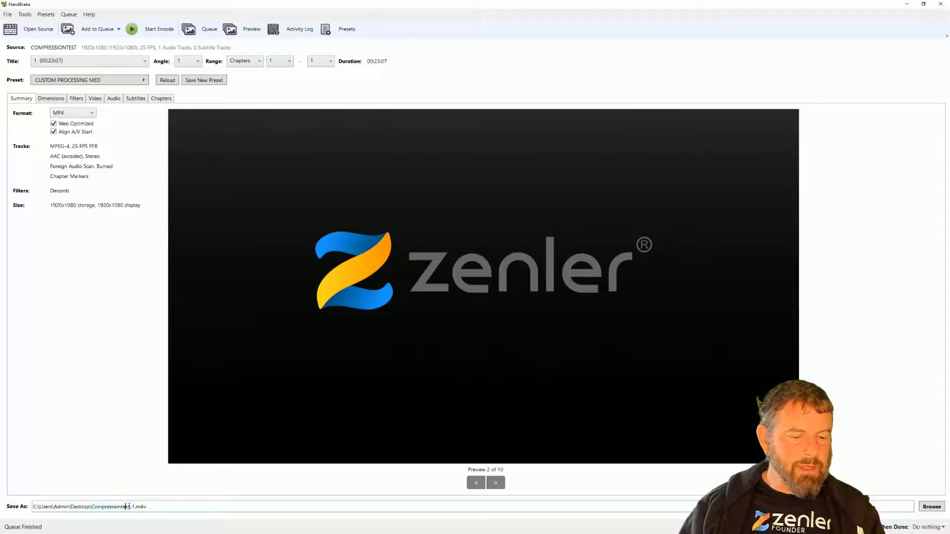
{"action": "double_click", "coordinate": [135, 506]}
{"action": "key", "text": "ctrl+shift+Left"}
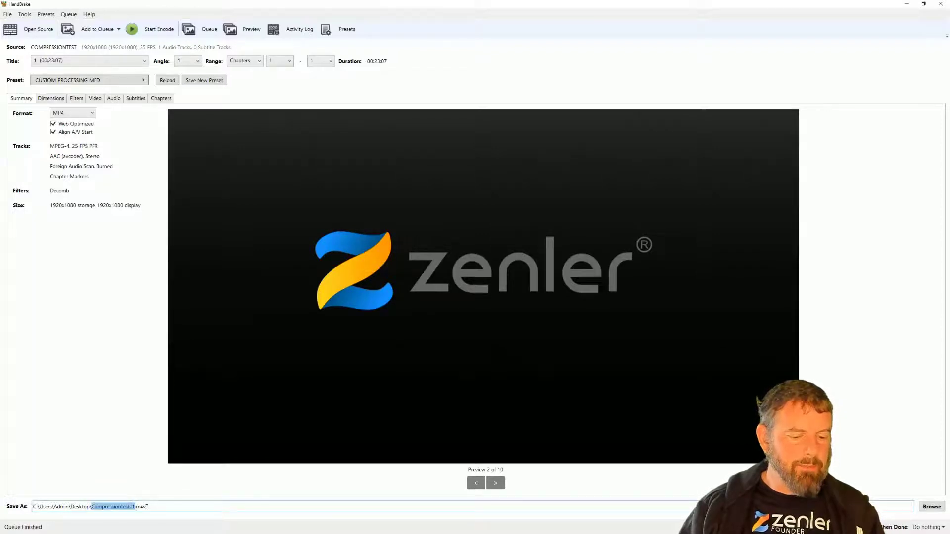
{"action": "left_click", "coordinate": [132, 508]}
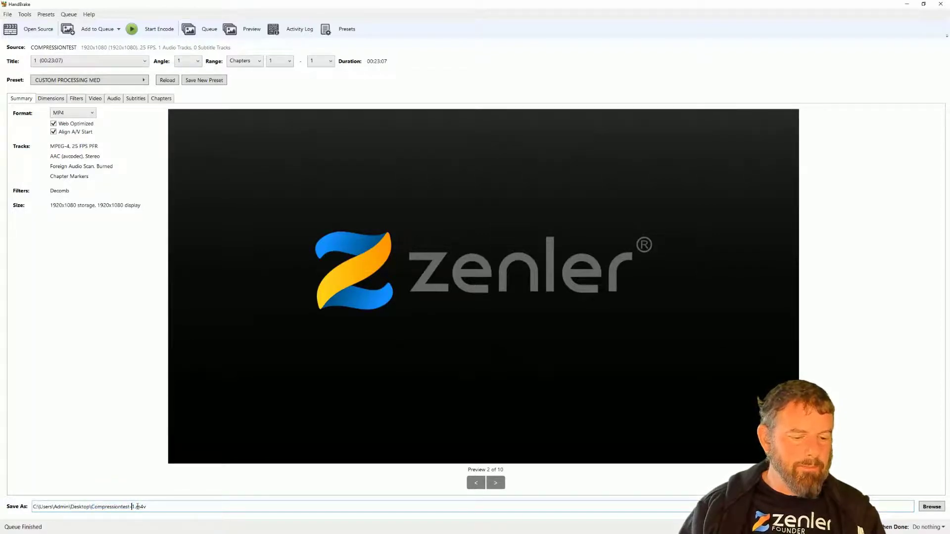
{"action": "key", "text": "Delete"}
{"action": "type", "text": "Custom"}
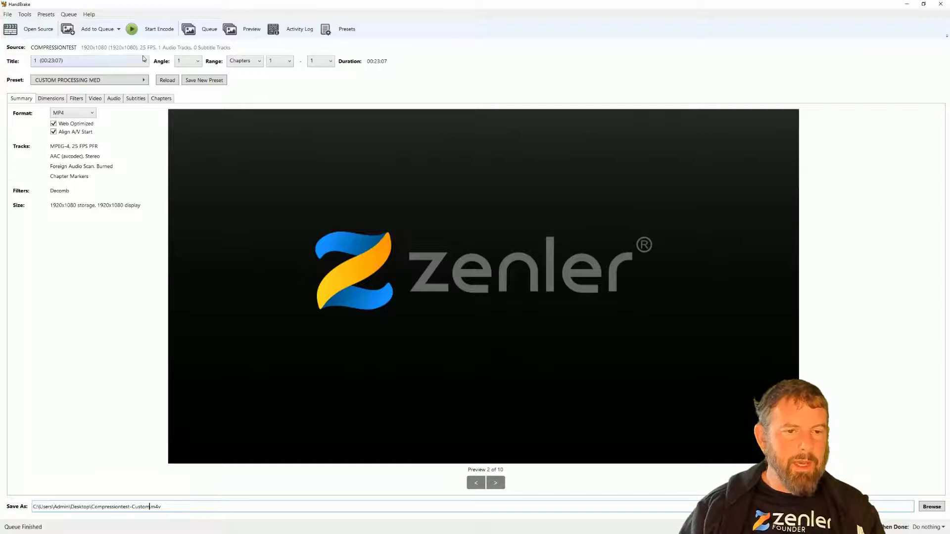
{"action": "left_click", "coordinate": [151, 31]}
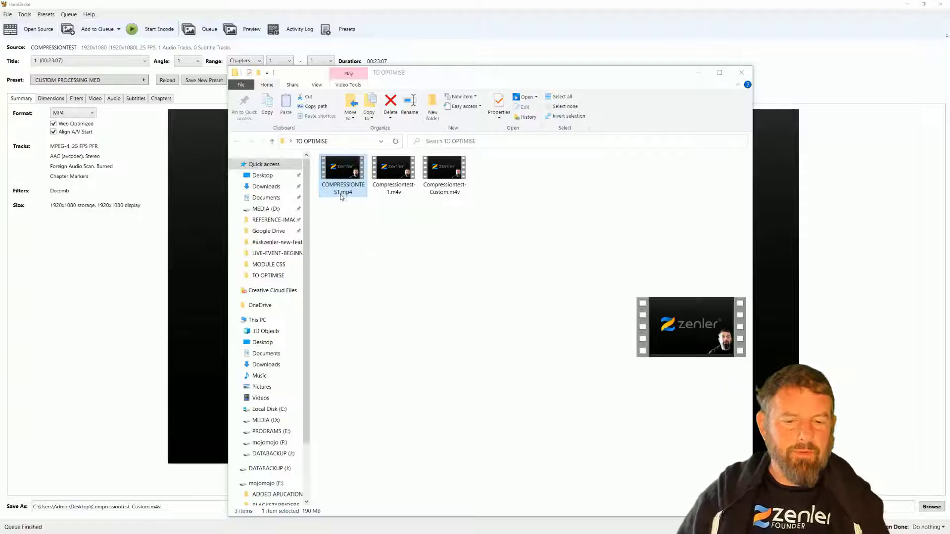
- Compare the sizes of Compressiontest-Custom.m4v and Compressiontest-1.m4v in the TO OPTIMISE folder, and play the custom version to check its quality
{"action": "left_click", "coordinate": [420, 214]}
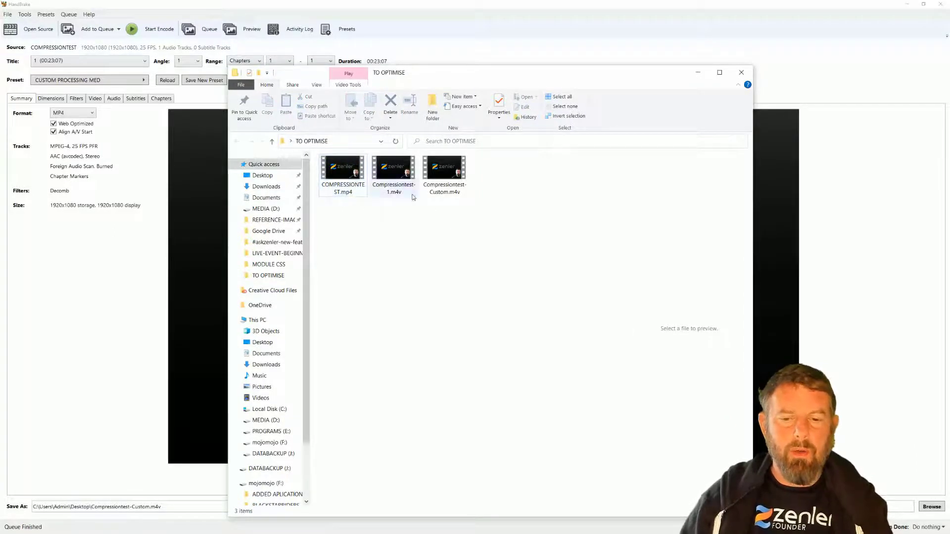
{"action": "left_click", "coordinate": [444, 192]}
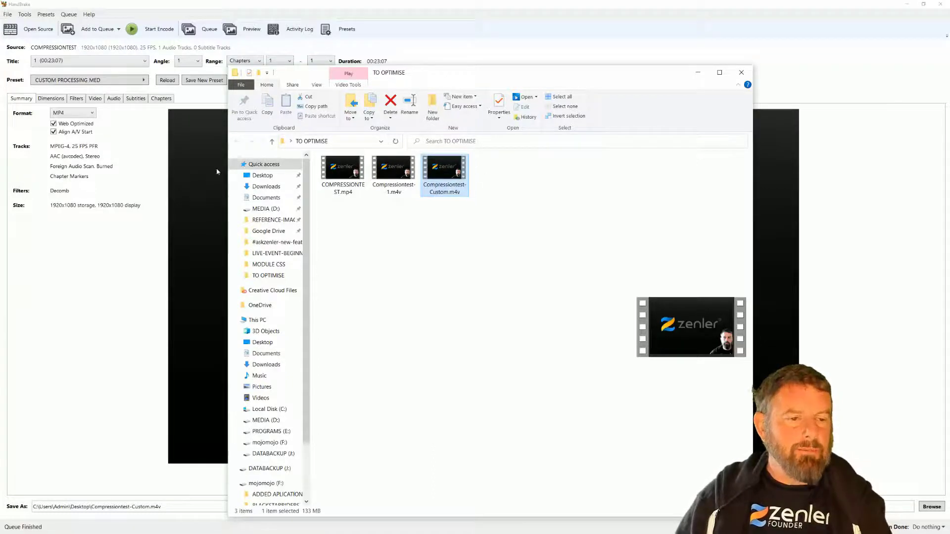
{"action": "left_click_drag", "start_coordinate": [411, 69], "coordinate": [451, 66]}
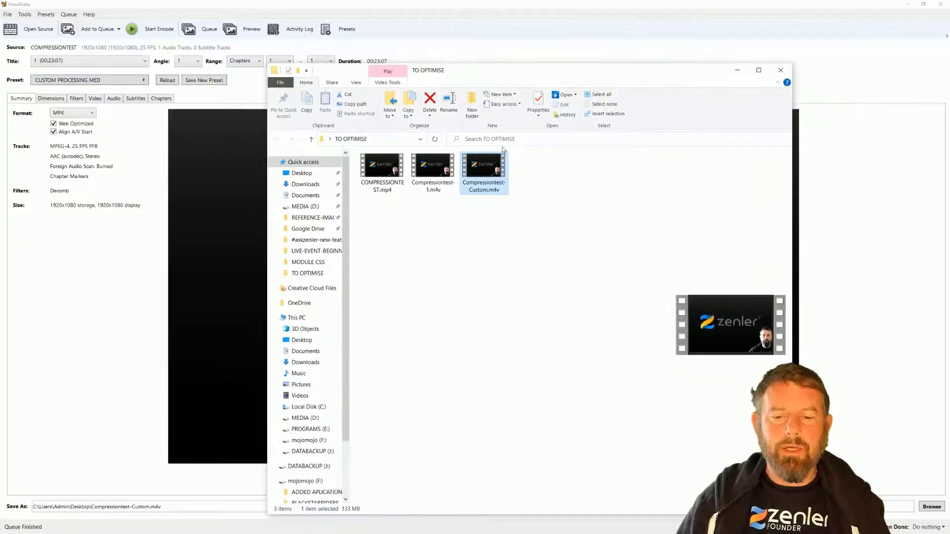
{"action": "double_click", "coordinate": [492, 175]}
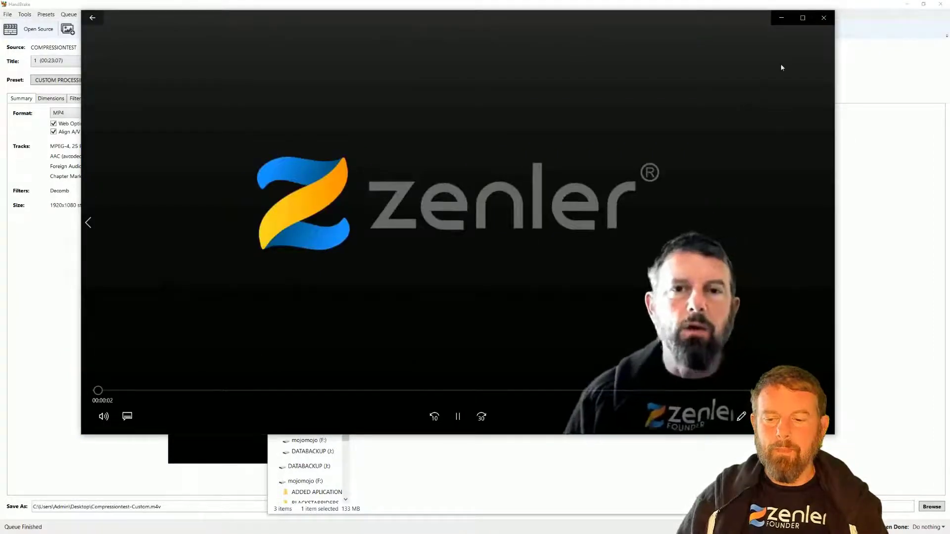
{"action": "left_click", "coordinate": [823, 24]}
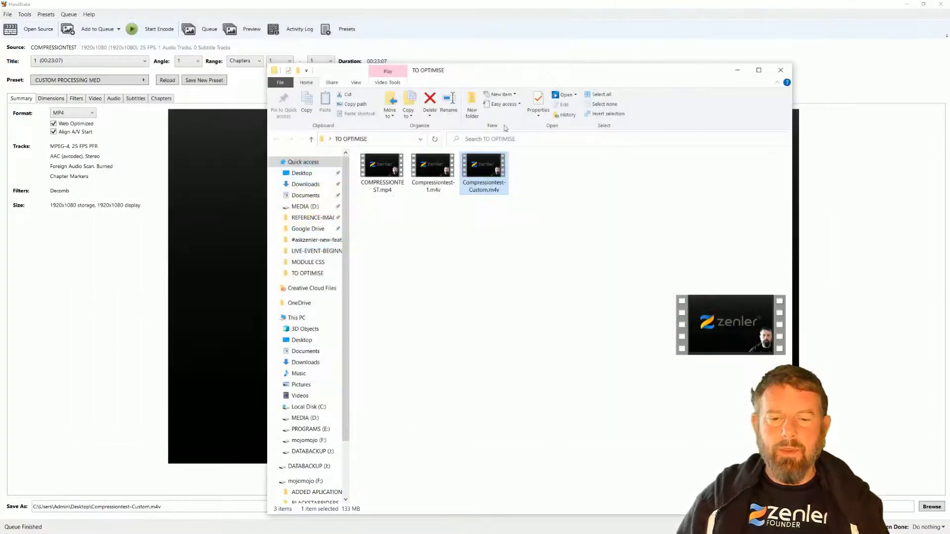
{"action": "left_click", "coordinate": [427, 181]}
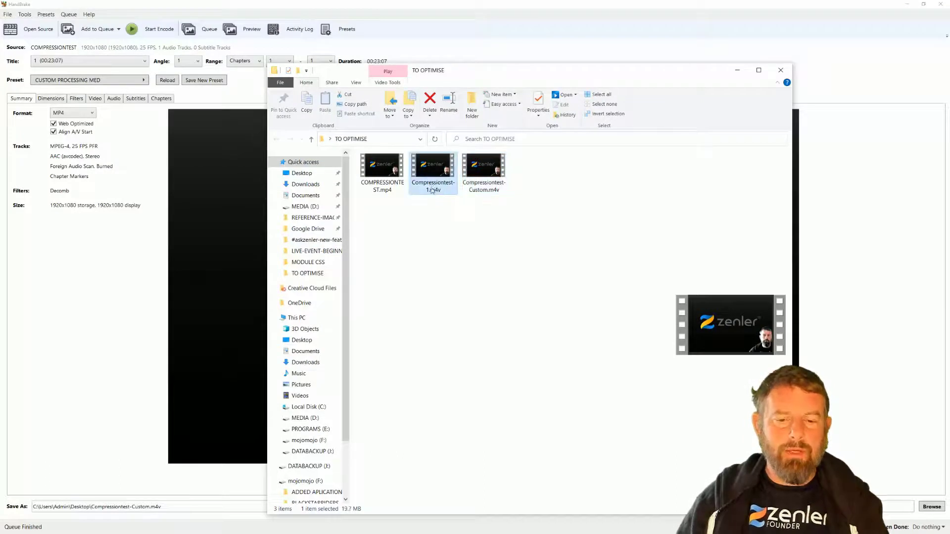
{"action": "left_click_drag", "start_coordinate": [465, 78], "coordinate": [949, 78]}
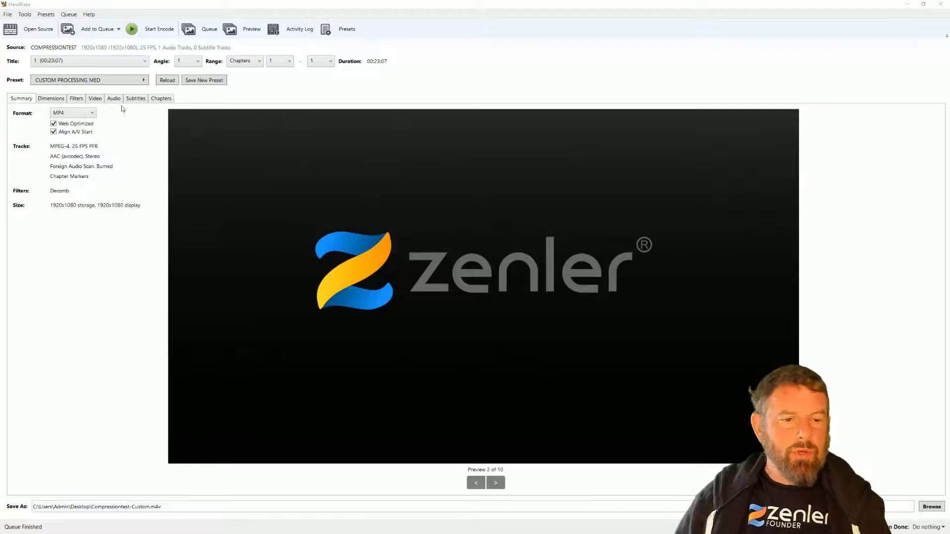
- Lower the MPEG-4 video's constant quality to 29 QP in the video settings
{"action": "left_click", "coordinate": [99, 103]}
{"action": "left_click", "coordinate": [99, 102]}
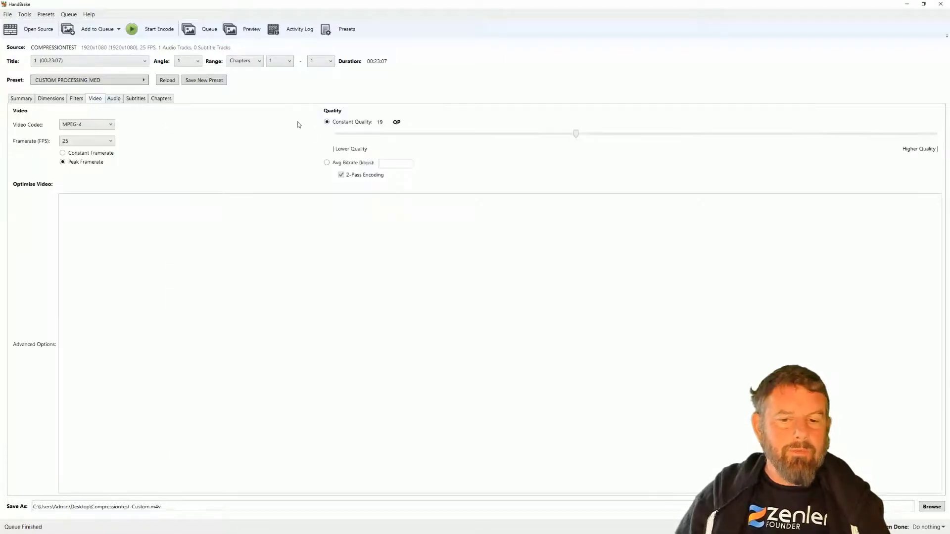
{"action": "mouse_move", "coordinate": [575, 134]}
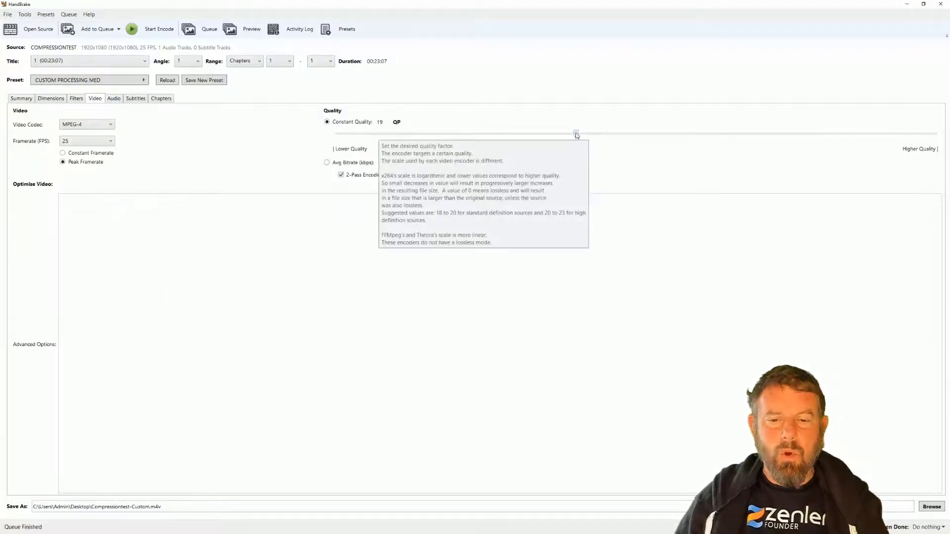
{"action": "left_click_drag", "start_coordinate": [576, 135], "coordinate": [382, 135]}
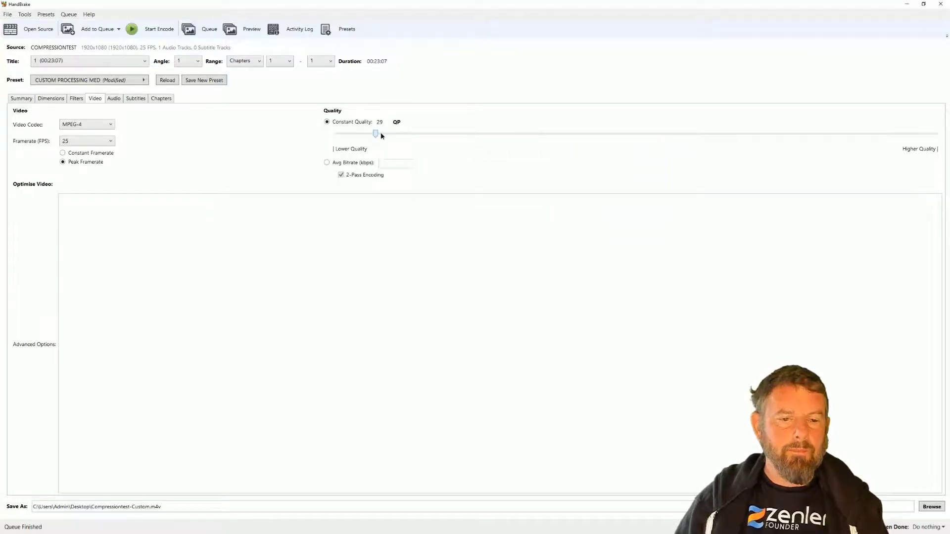
- Start an encode using the H.264 (x264) video codec with constant quality set to 50.5 RF
{"action": "left_click", "coordinate": [110, 125]}
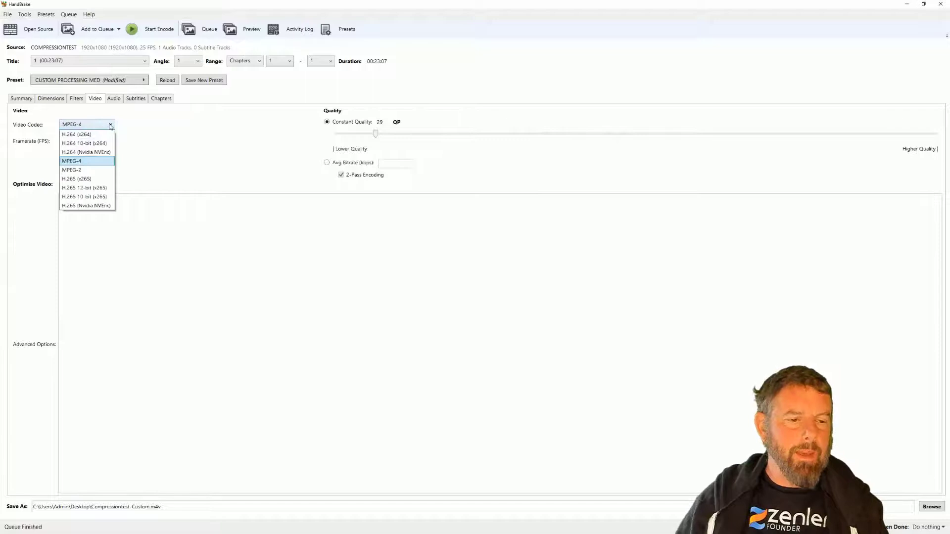
{"action": "left_click", "coordinate": [98, 134]}
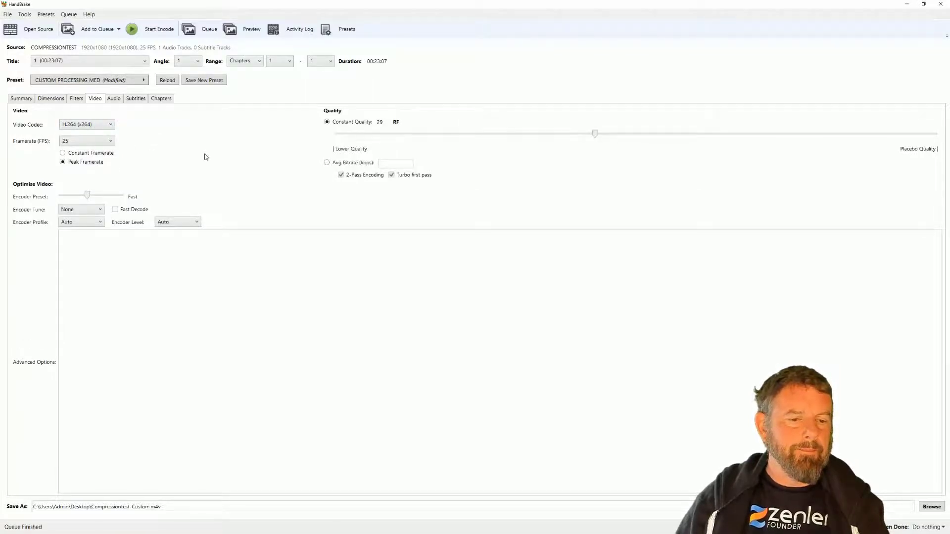
{"action": "mouse_move", "coordinate": [607, 137]}
{"action": "left_click_drag", "start_coordinate": [592, 137], "coordinate": [346, 137]}
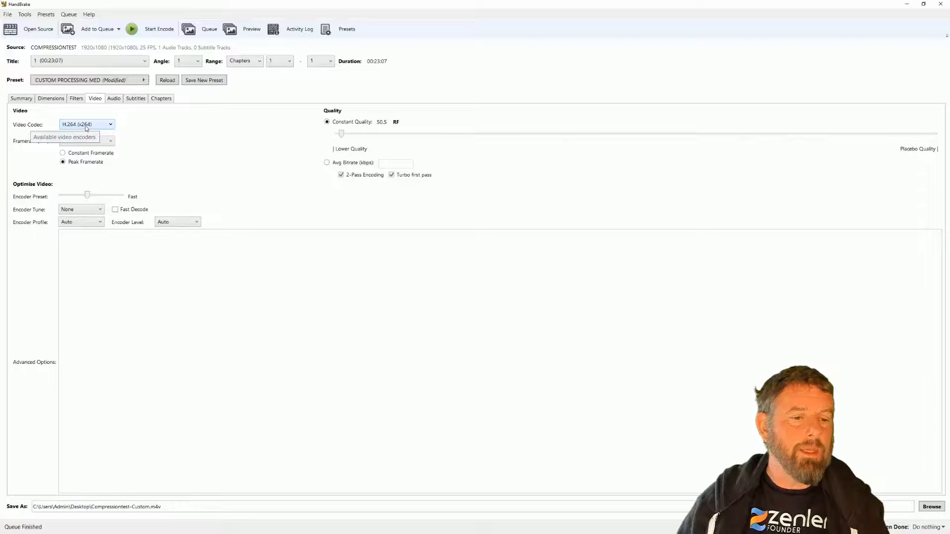
{"action": "left_click", "coordinate": [154, 31]}
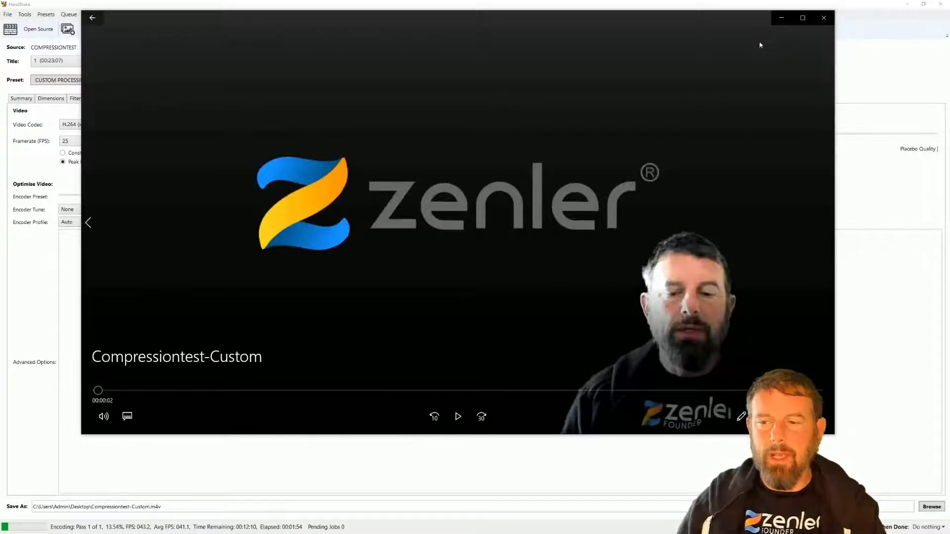
- Close the custom video, check the size of Compressiontest-1.m4v in the TO OPTIMISE folder and play it to judge its quality
{"action": "left_click", "coordinate": [823, 18]}
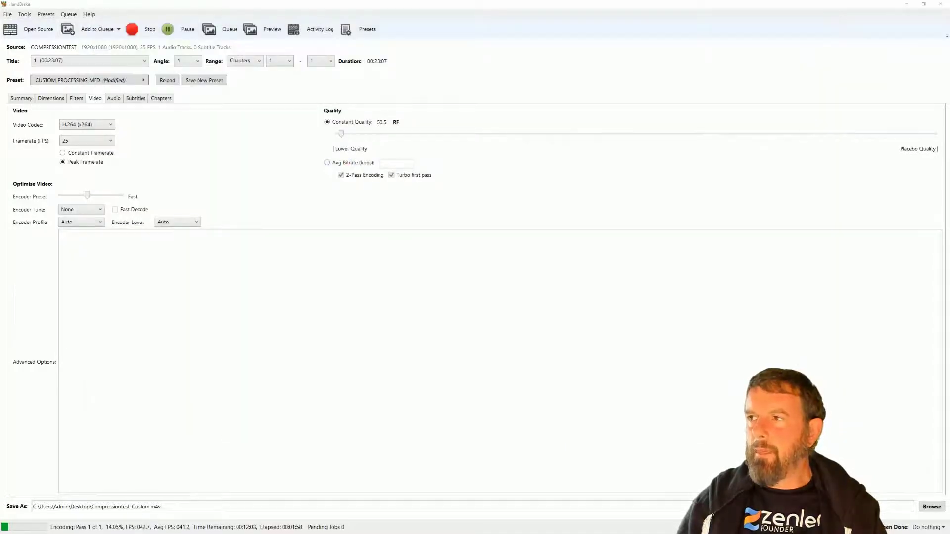
{"action": "key", "text": "alt+Tab"}
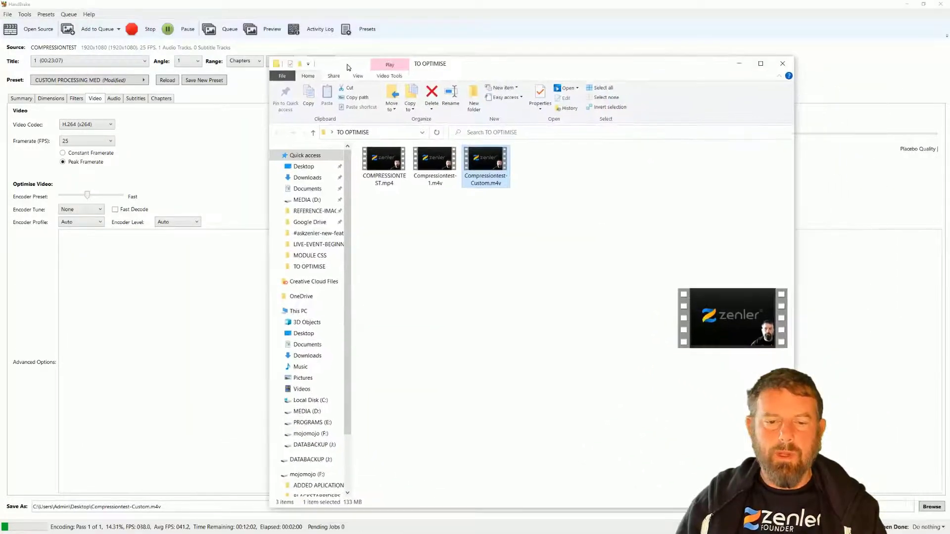
{"action": "left_click", "coordinate": [438, 184]}
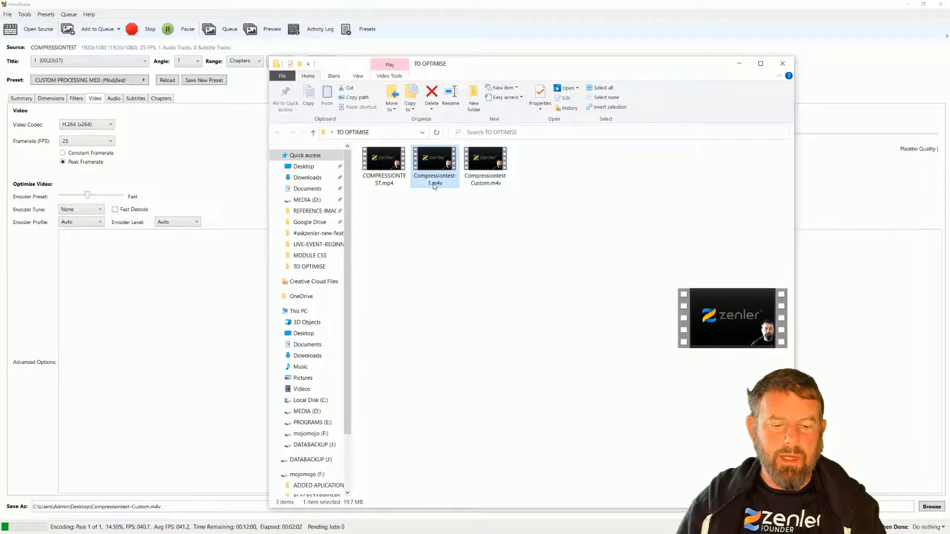
{"action": "double_click", "coordinate": [435, 160]}
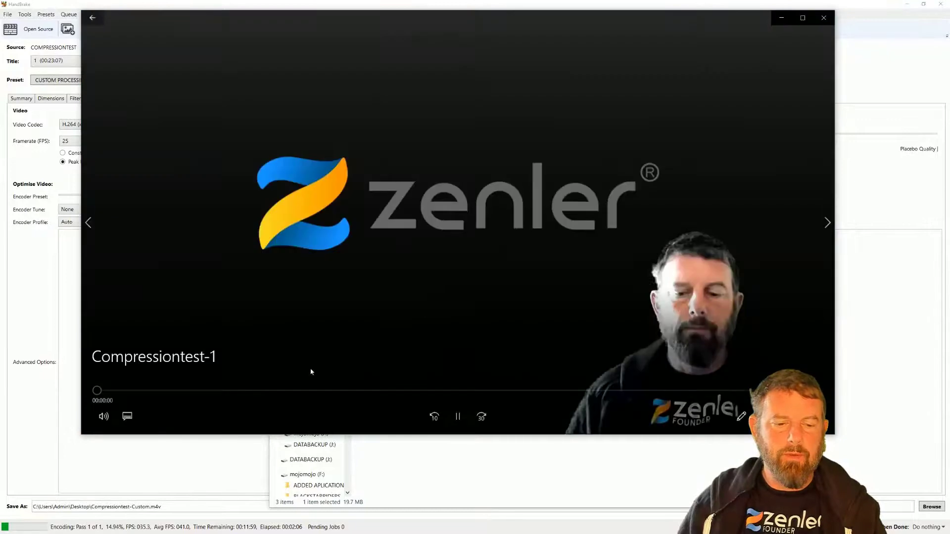
{"action": "left_click", "coordinate": [456, 415]}
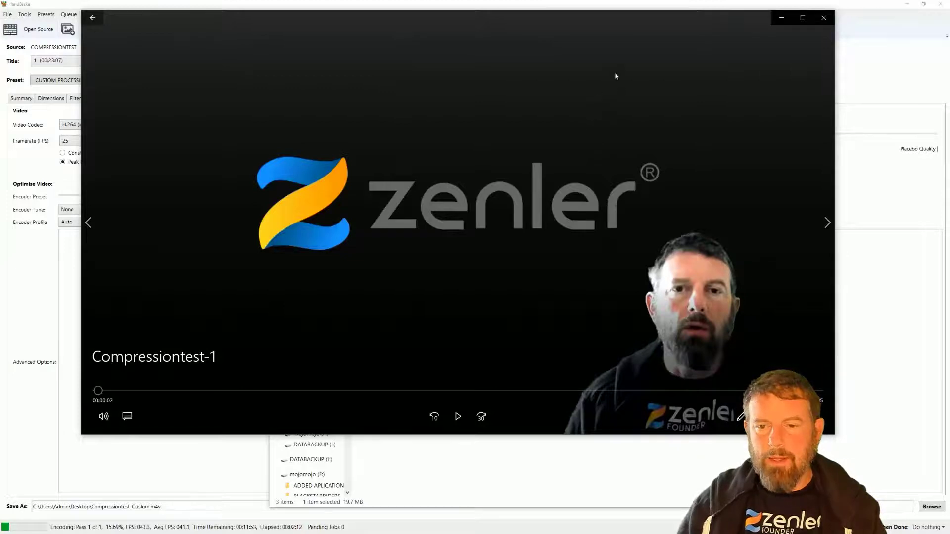
{"action": "left_click", "coordinate": [823, 18]}
- Play the original COMPRESSIONTEST.mp4 and Compressiontest-Custom.m4v, comparing their sizes and quality with Compressiontest-1.m4v
{"action": "left_click", "coordinate": [394, 160]}
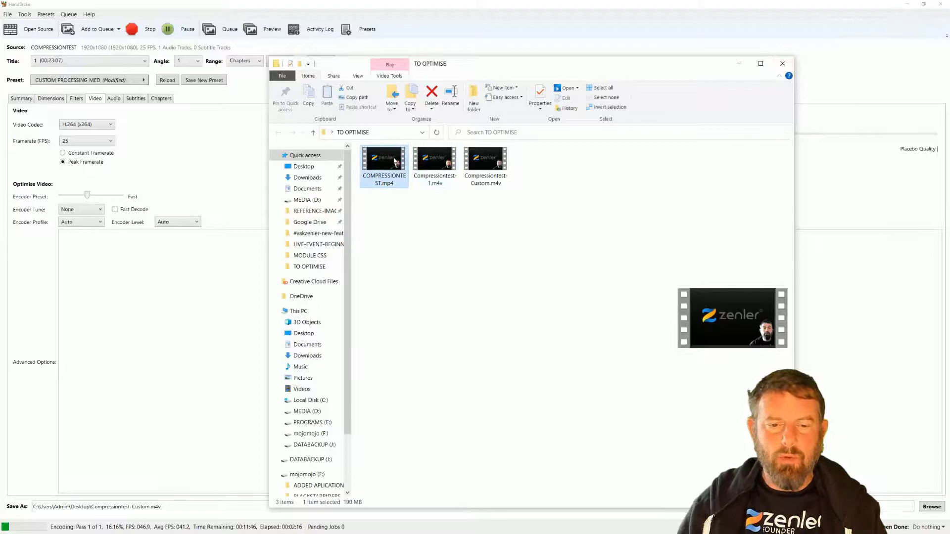
{"action": "double_click", "coordinate": [394, 161]}
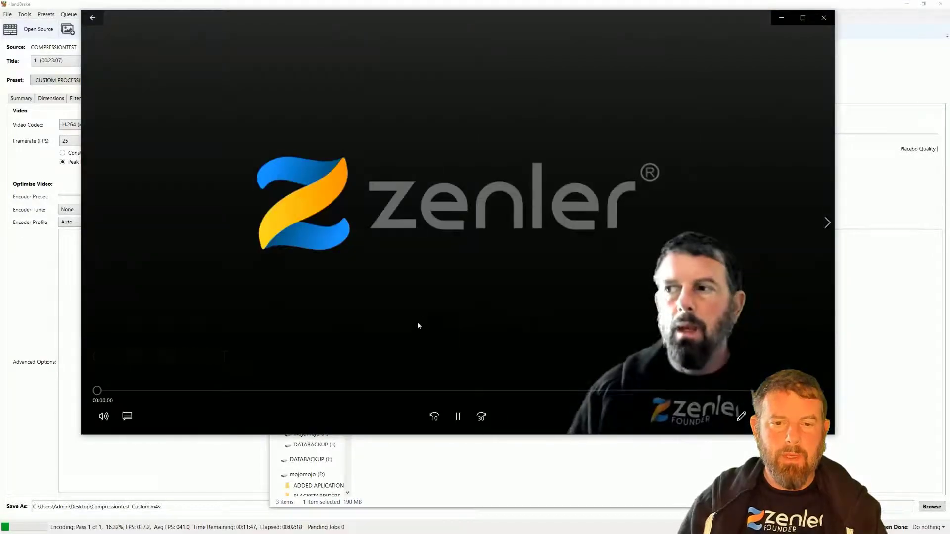
{"action": "left_click", "coordinate": [824, 18]}
{"action": "left_click", "coordinate": [433, 183]}
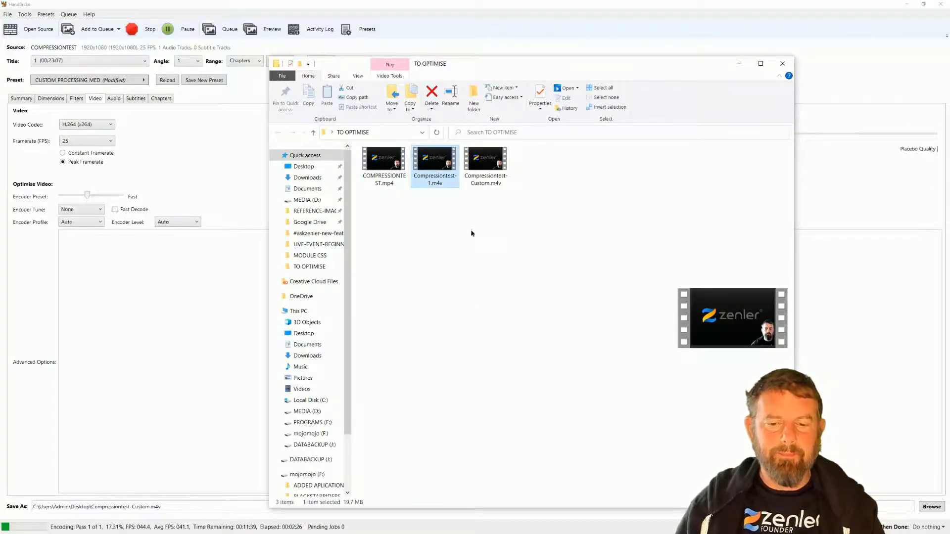
{"action": "left_click", "coordinate": [490, 184]}
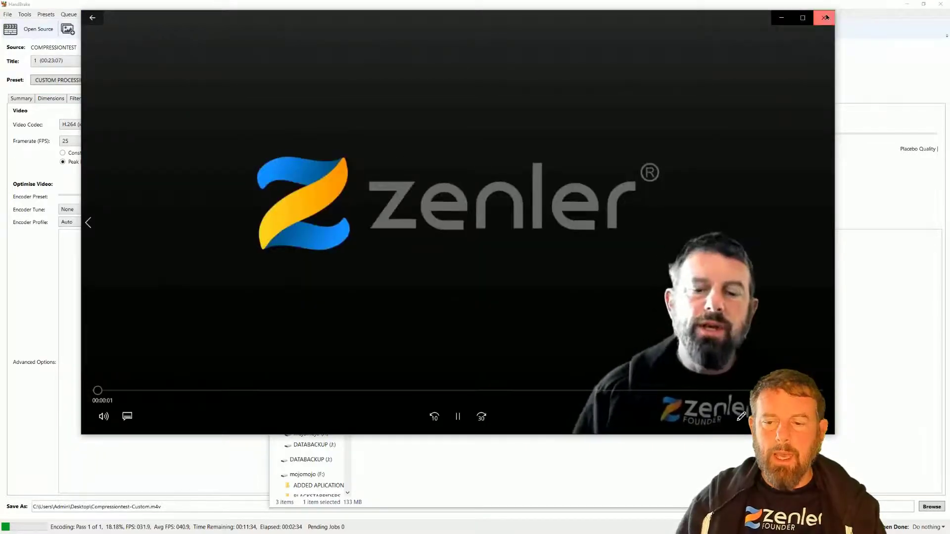
{"action": "left_click", "coordinate": [824, 18]}
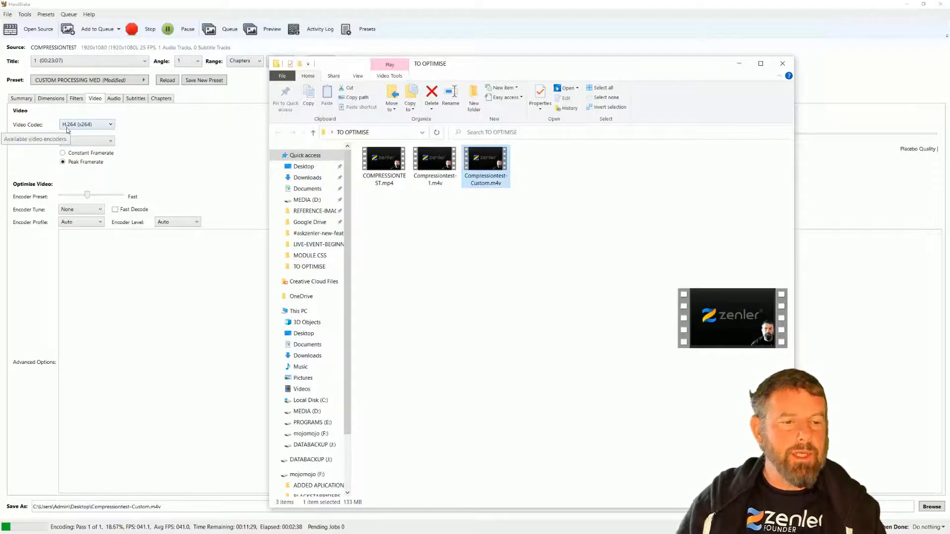
- Change the video codec to H.264 10-bit (x264) while the current encode runs
{"action": "left_click", "coordinate": [111, 124]}
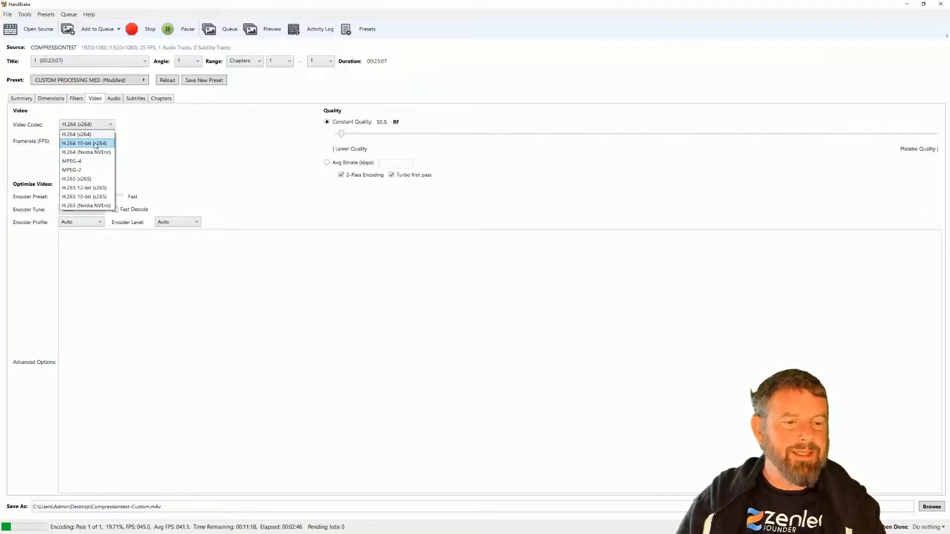
{"action": "left_click", "coordinate": [95, 144]}
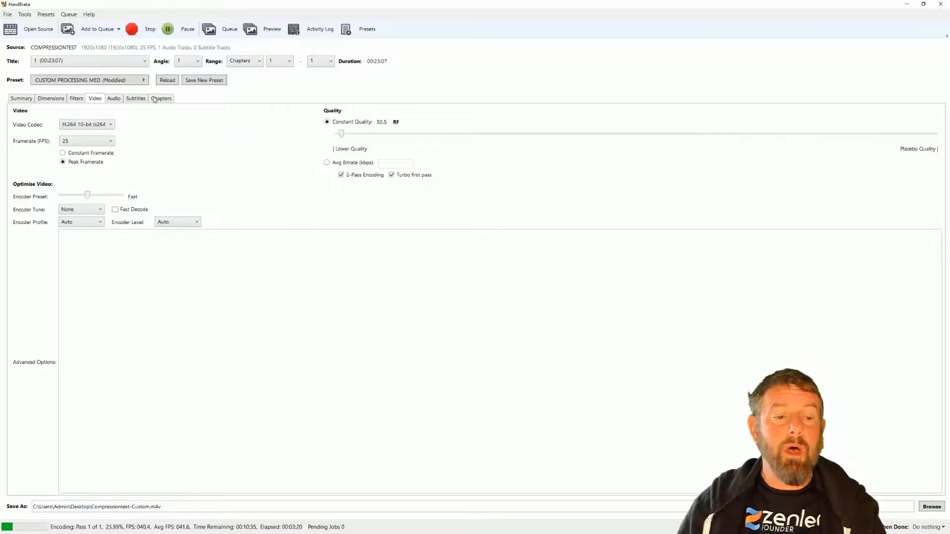
- Examine the available preset categories, including Production and General, keeping the current preset, and review the constant quality setting
{"action": "left_click", "coordinate": [144, 80]}
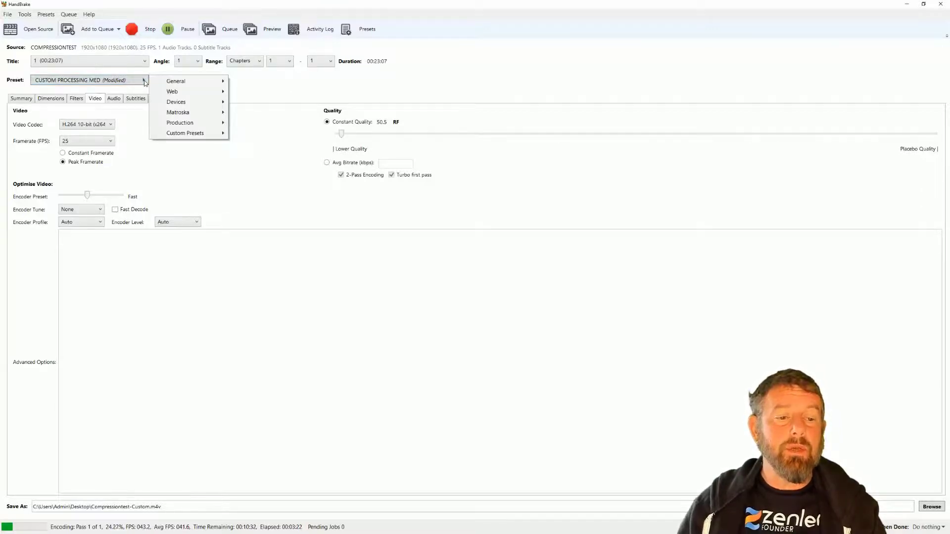
{"action": "mouse_move", "coordinate": [193, 125]}
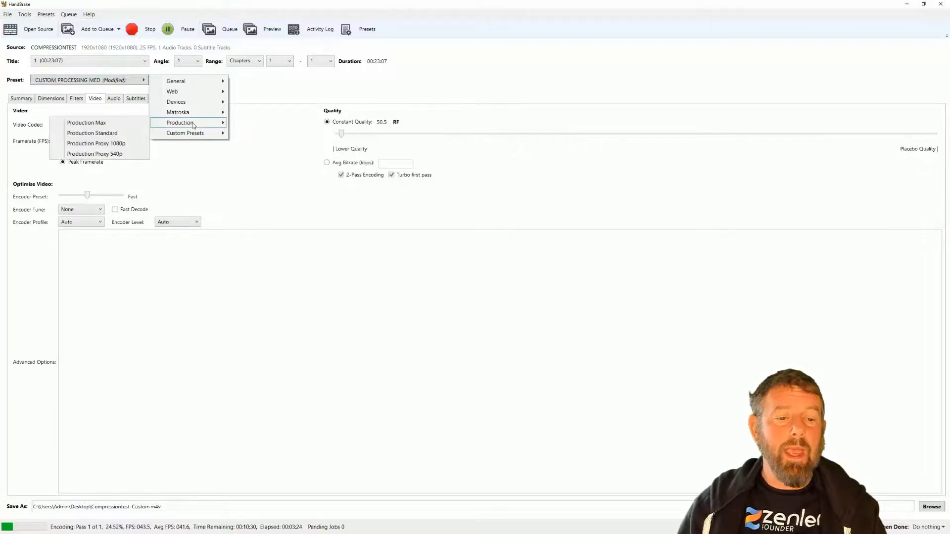
{"action": "mouse_move", "coordinate": [190, 87]}
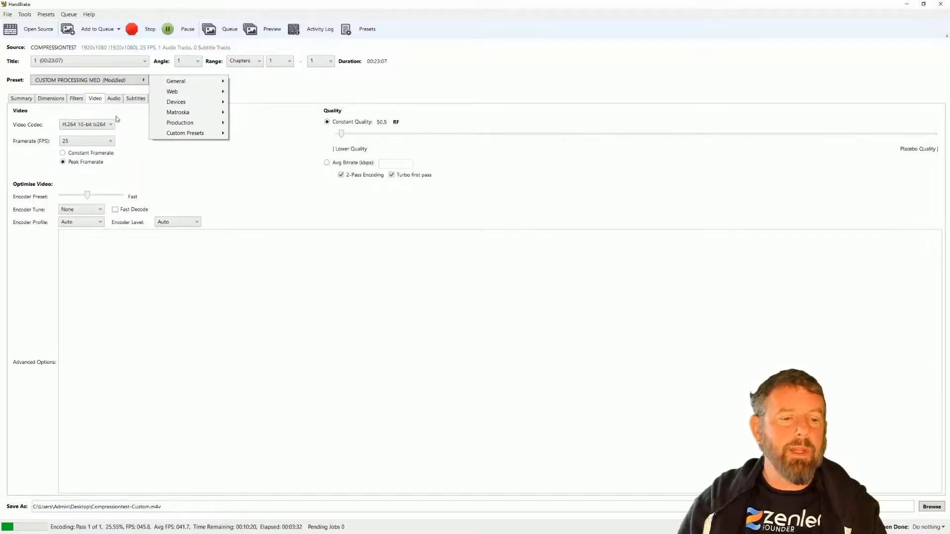
{"action": "left_click", "coordinate": [213, 158]}
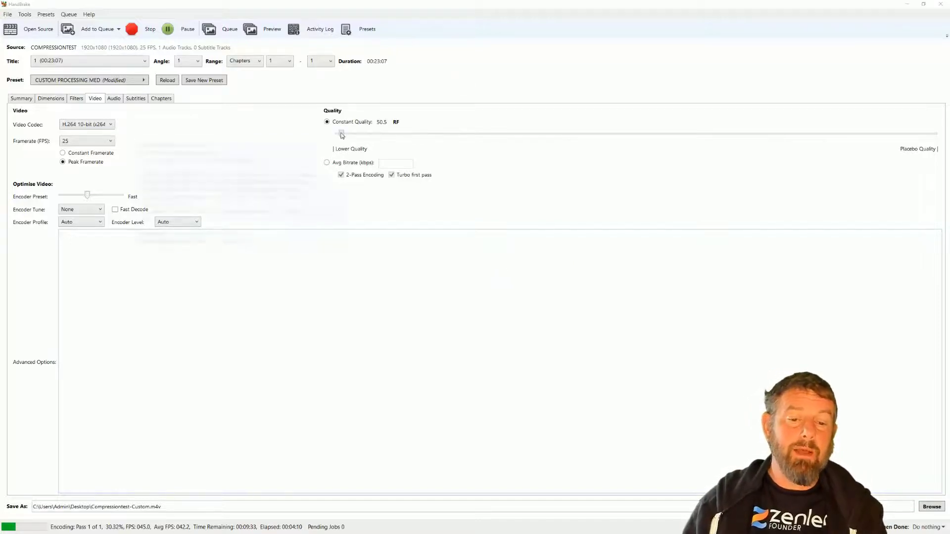
{"action": "mouse_move", "coordinate": [341, 134]}
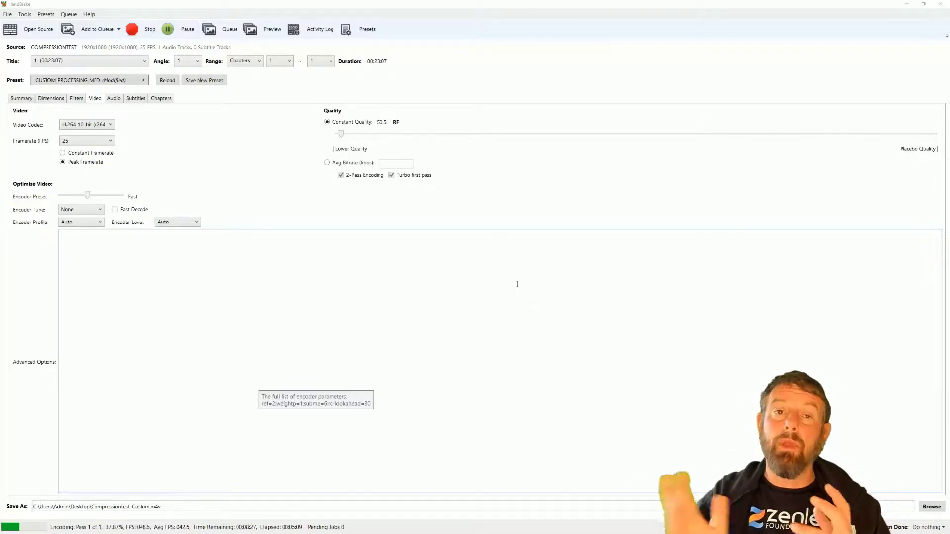
{"action": "left_click", "coordinate": [143, 81]}
{"action": "mouse_move", "coordinate": [167, 83]}
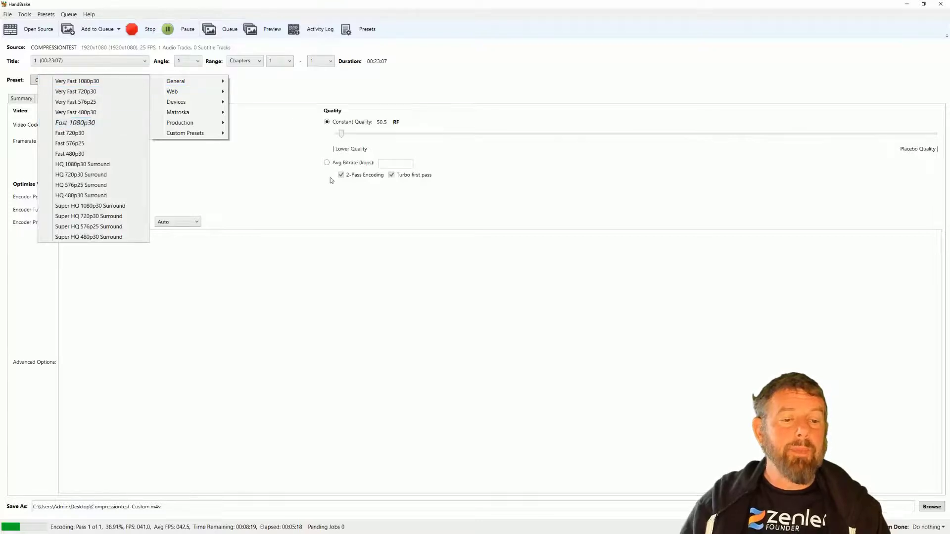
{"action": "left_click", "coordinate": [275, 169]}
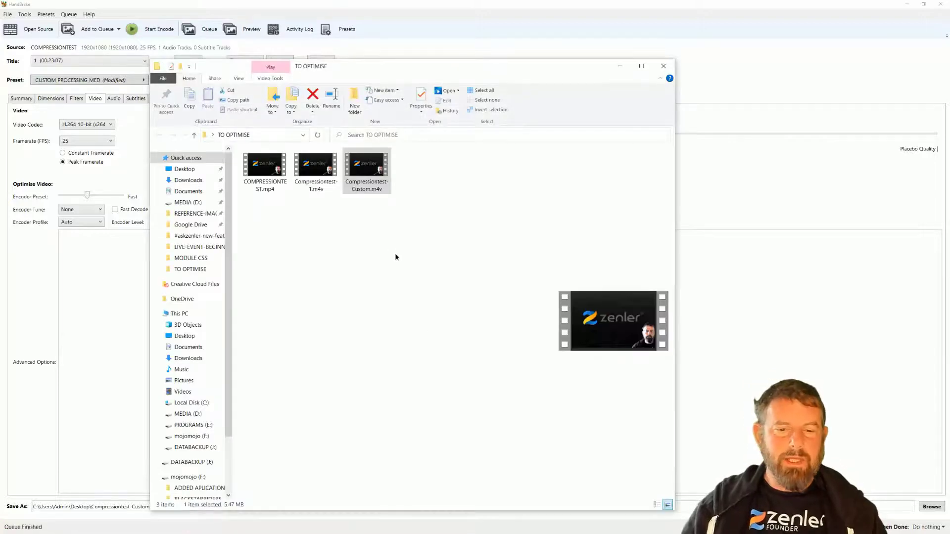
- Check the size of the re-encoded Compressiontest-Custom.m4v, play it to judge its quality, and move the folder window out of the way
{"action": "left_click", "coordinate": [359, 192]}
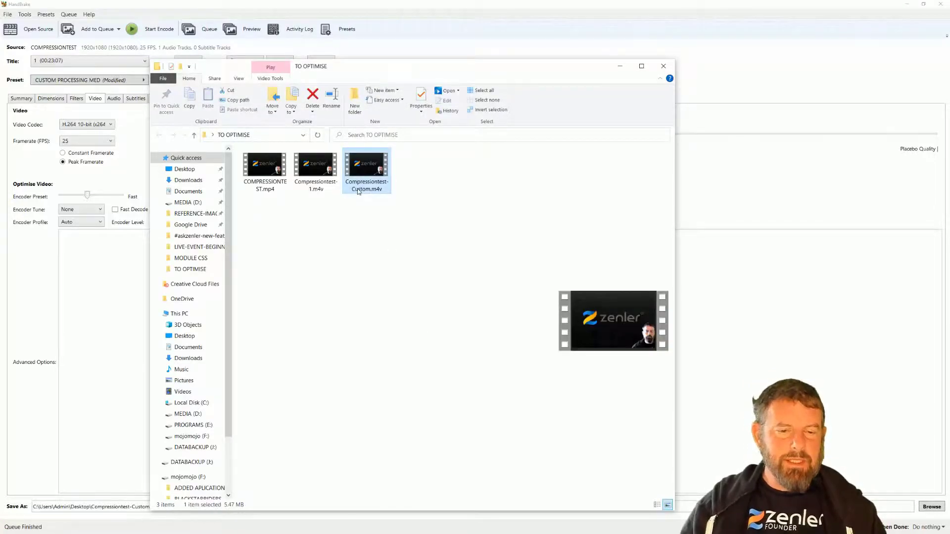
{"action": "mouse_move", "coordinate": [376, 67]}
{"action": "left_mouse_down"}
{"action": "mouse_move", "coordinate": [472, 238]}
{"action": "mouse_move", "coordinate": [372, 79]}
{"action": "left_mouse_up"}
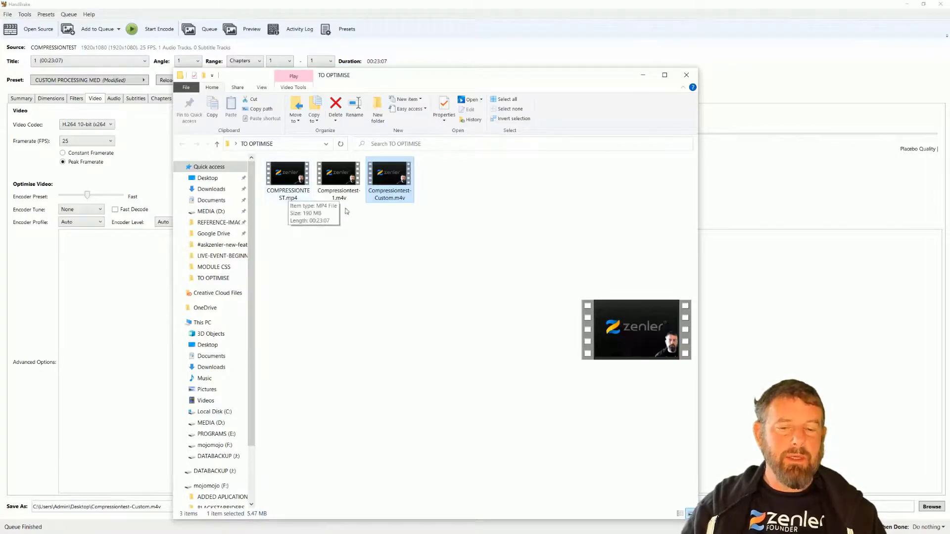
{"action": "double_click", "coordinate": [388, 177]}
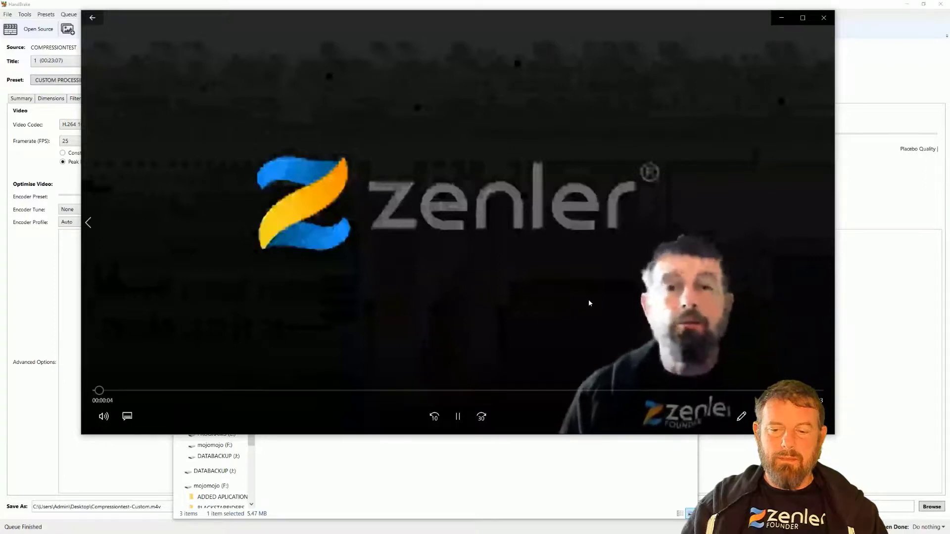
{"action": "left_click", "coordinate": [823, 18]}
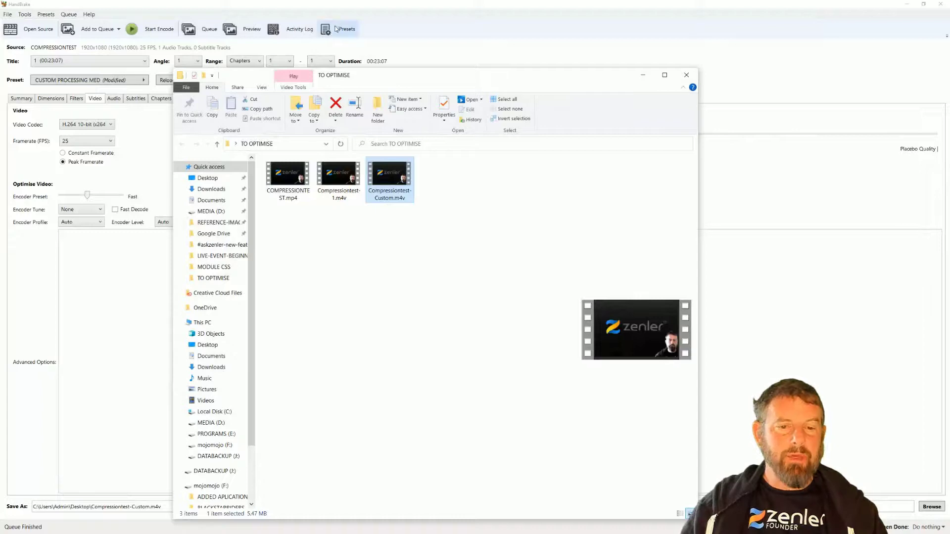
{"action": "left_click_drag", "start_coordinate": [375, 76], "coordinate": [949, 223]}
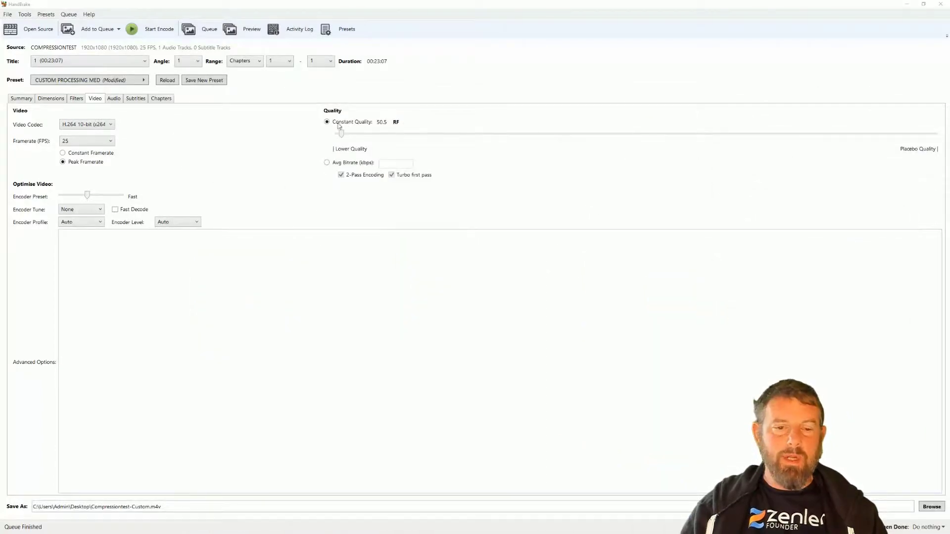
- Review the audio track settings, and raise the video's constant quality to 22 RF
{"action": "left_click", "coordinate": [114, 99]}
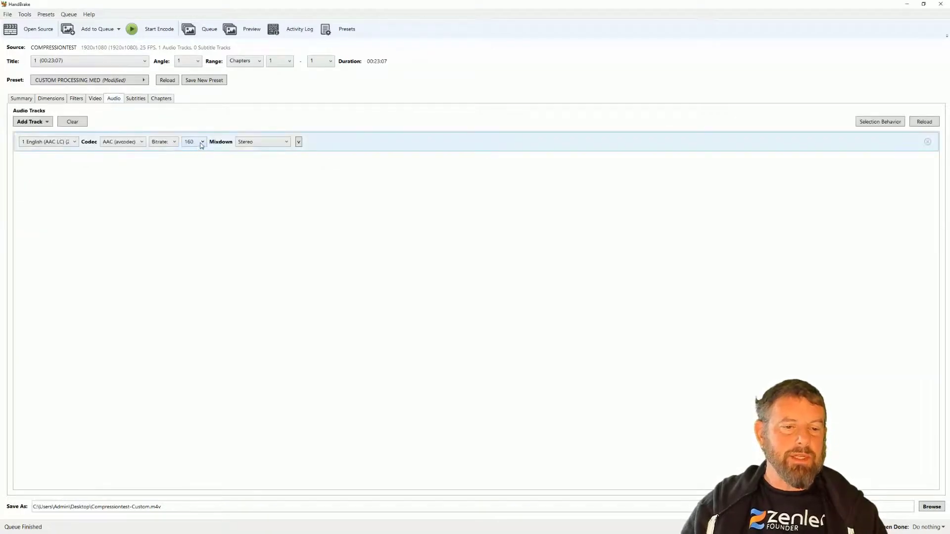
{"action": "left_click", "coordinate": [95, 99]}
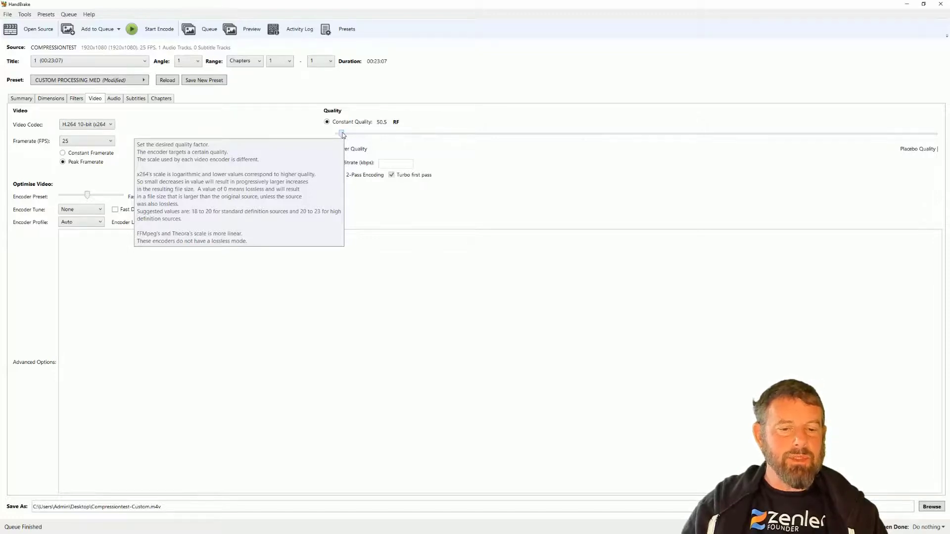
{"action": "left_click_drag", "start_coordinate": [342, 134], "coordinate": [677, 134]}
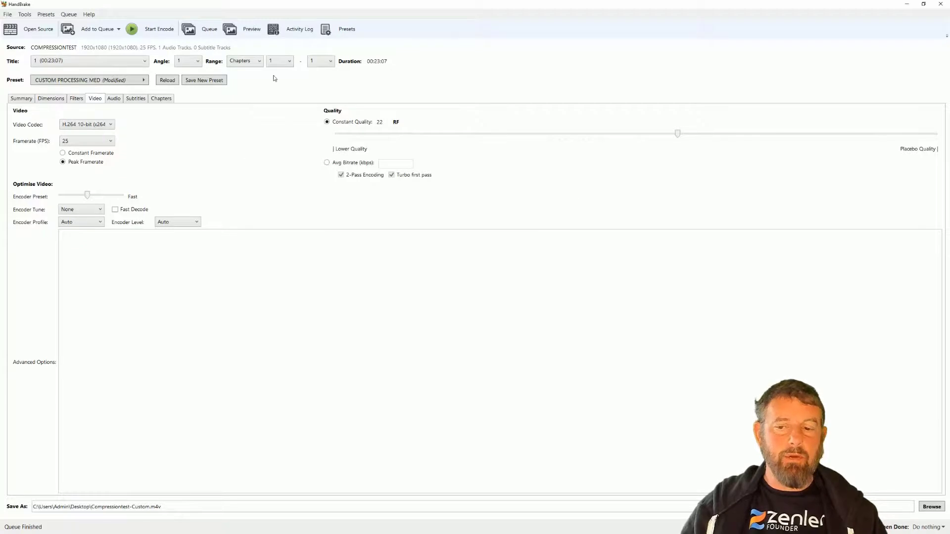
- Save the current settings in the Custom Presets category as CUSTOM PROCESSING FINAL, and load that preset
{"action": "left_click", "coordinate": [198, 82]}
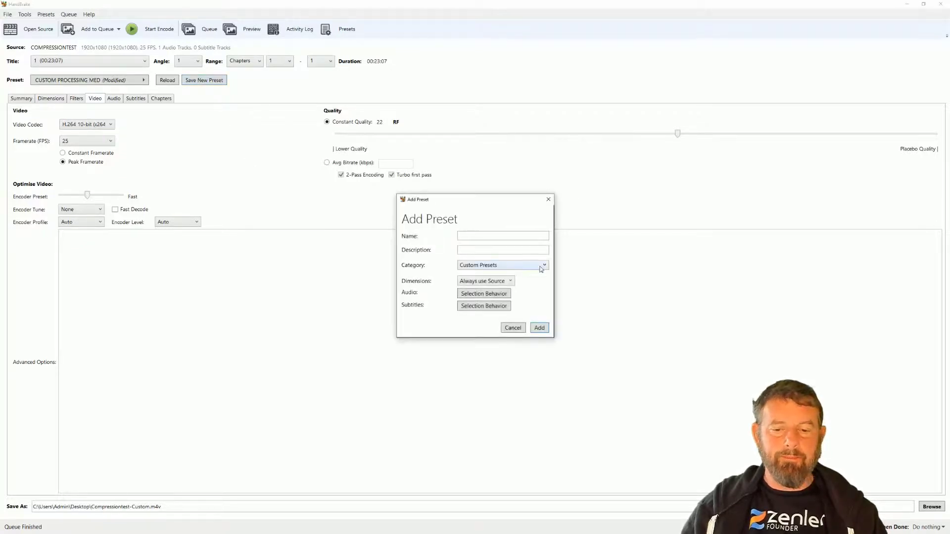
{"action": "left_click", "coordinate": [484, 238]}
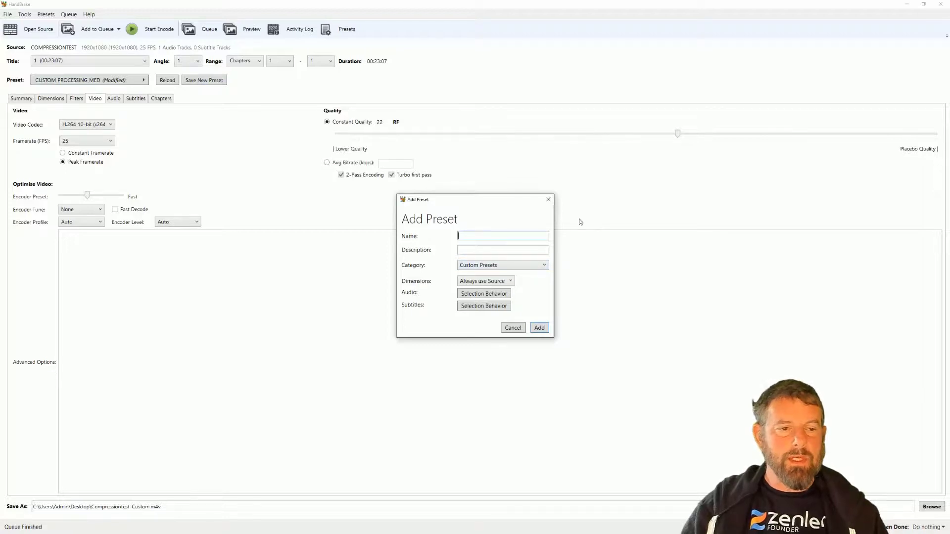
{"action": "type", "text": "CUST"}
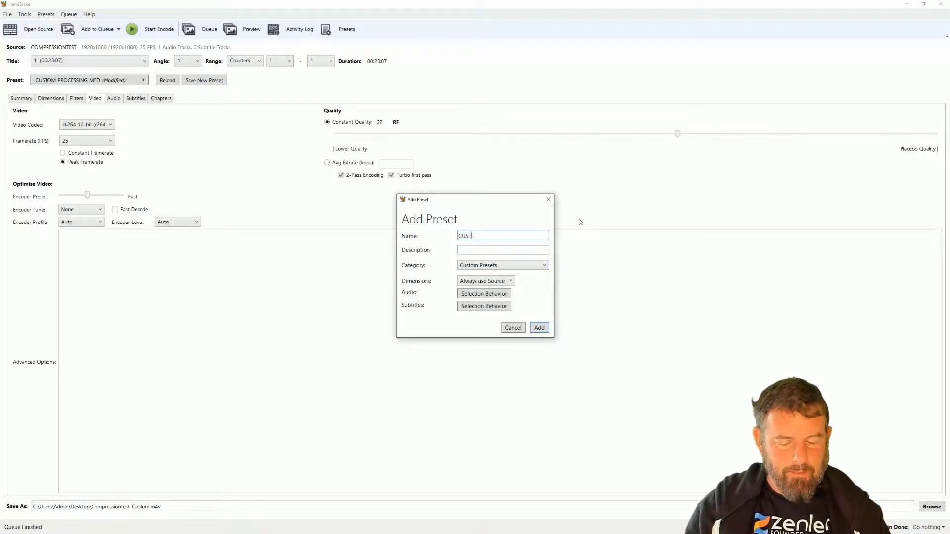
{"action": "type", "text": "OM PROCE"}
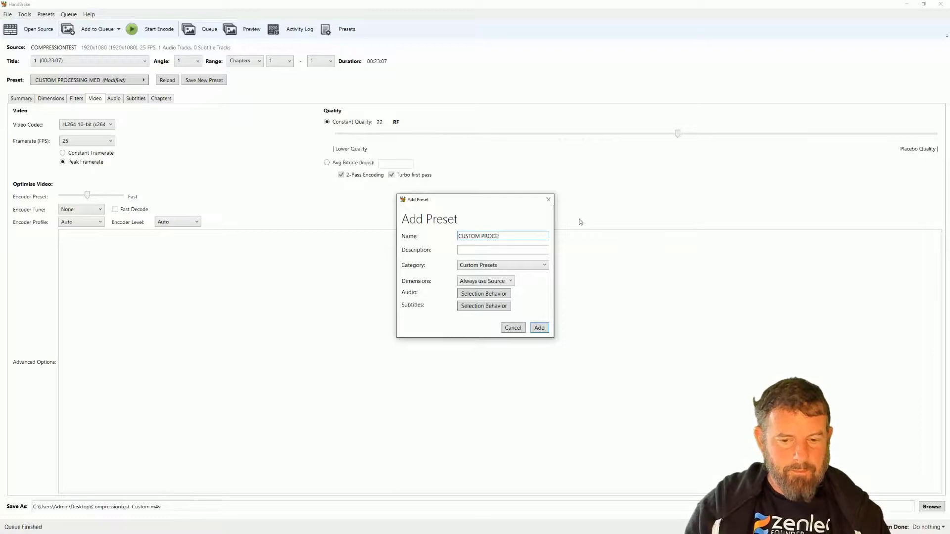
{"action": "type", "text": "SSING"}
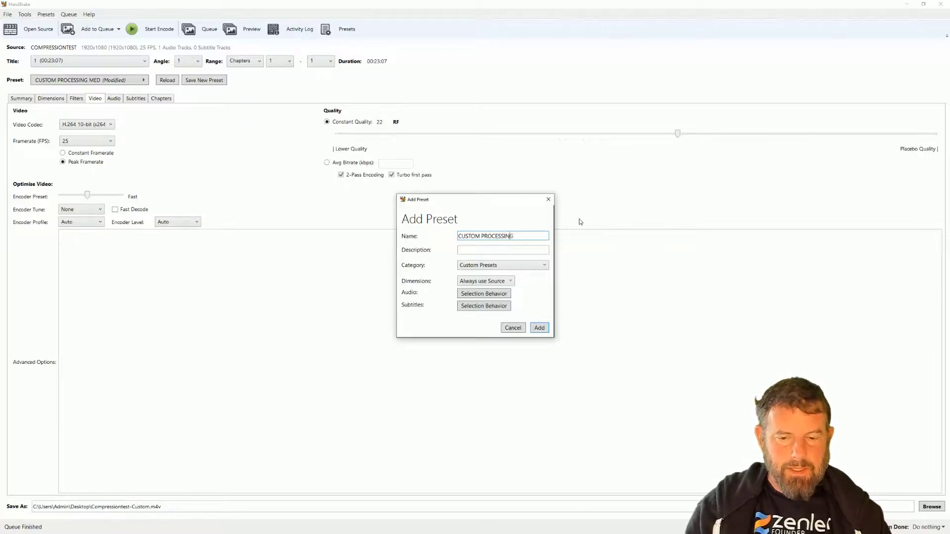
{"action": "type", "text": " FINAL"}
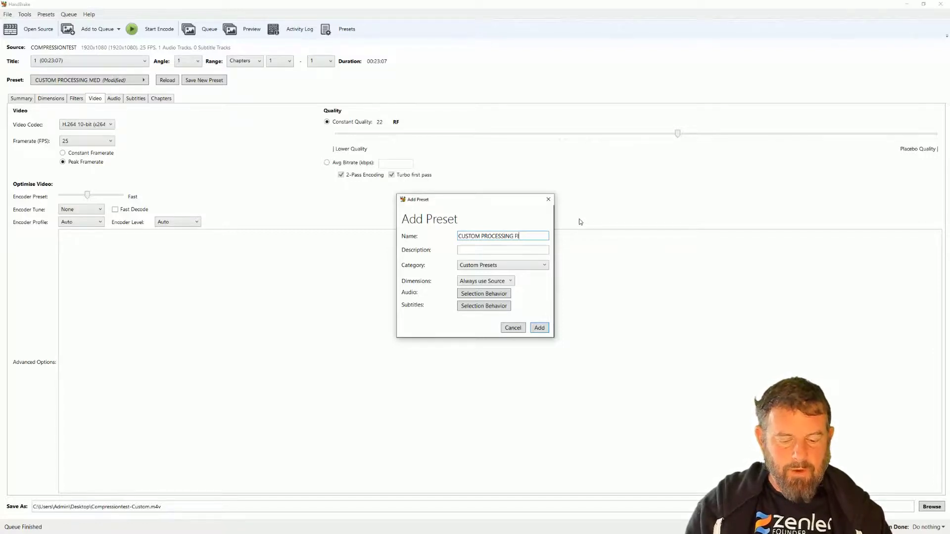
{"action": "left_click", "coordinate": [539, 328]}
{"action": "left_click", "coordinate": [143, 81]}
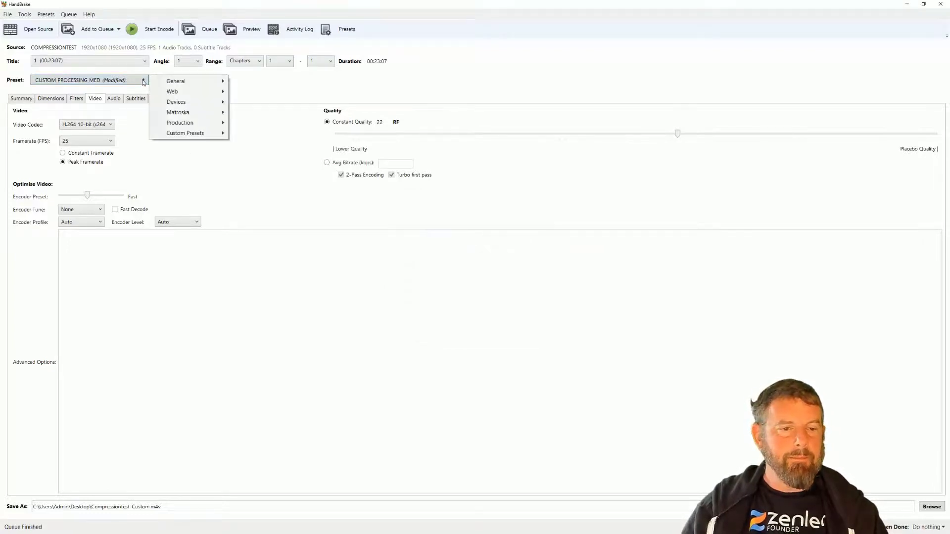
{"action": "mouse_move", "coordinate": [170, 134]}
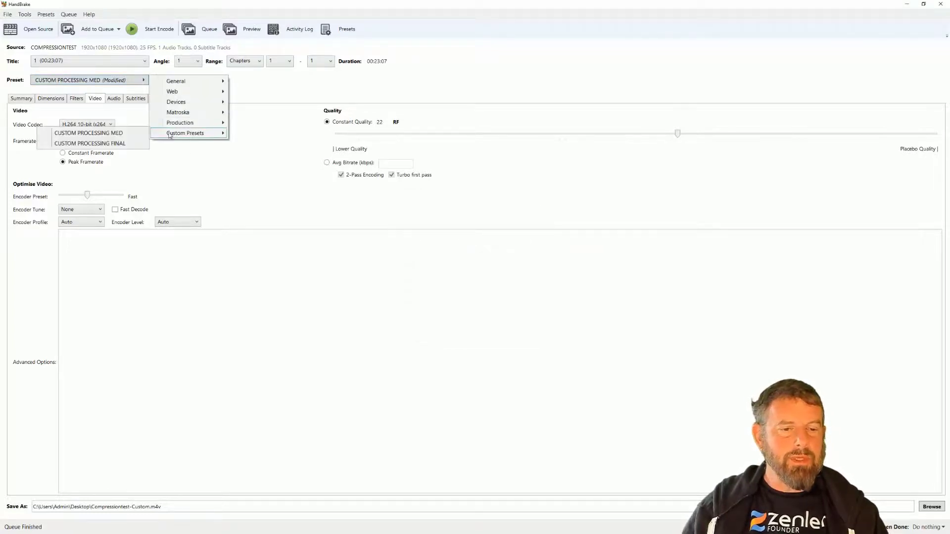
{"action": "left_click", "coordinate": [122, 144]}
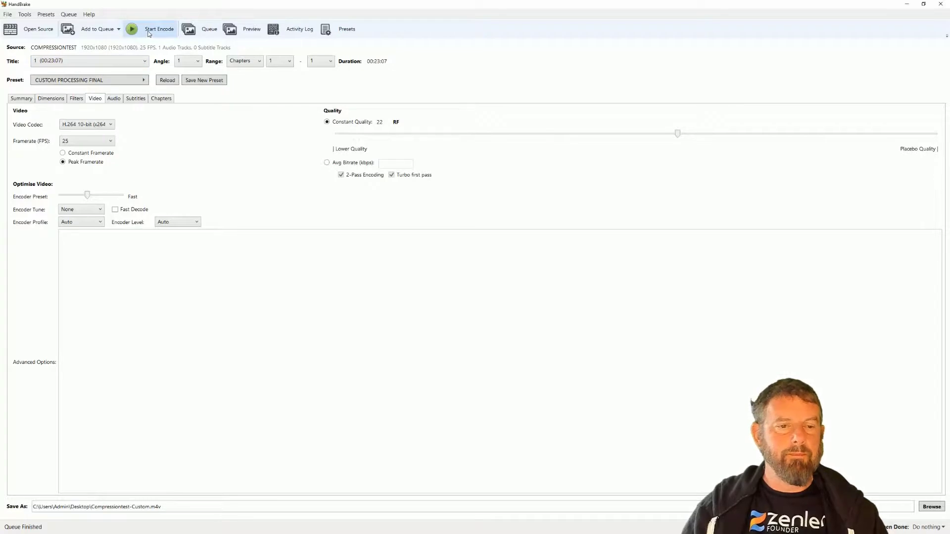
- Change the output file name to Compressiontest-FINAL.m4v and start the encode
{"action": "left_click", "coordinate": [146, 507]}
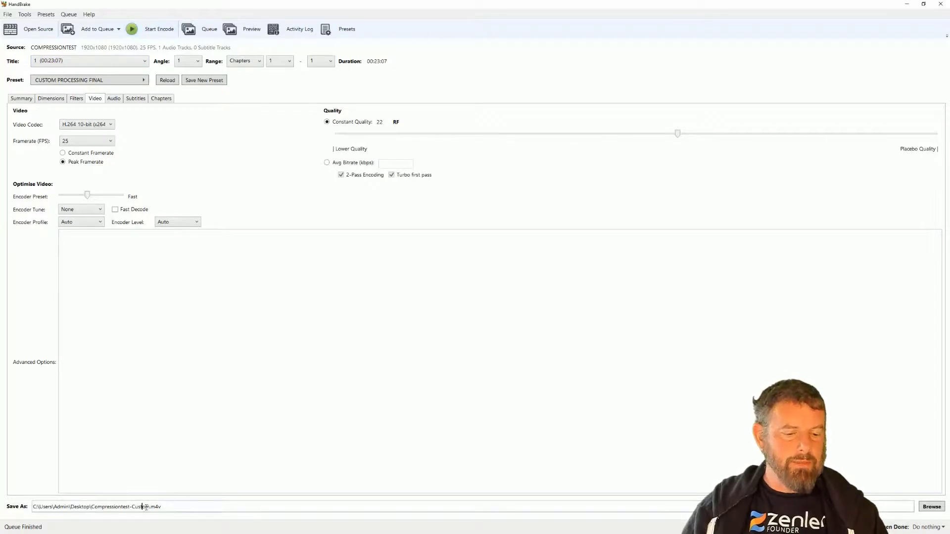
{"action": "left_click_drag", "start_coordinate": [151, 507], "coordinate": [131, 507]}
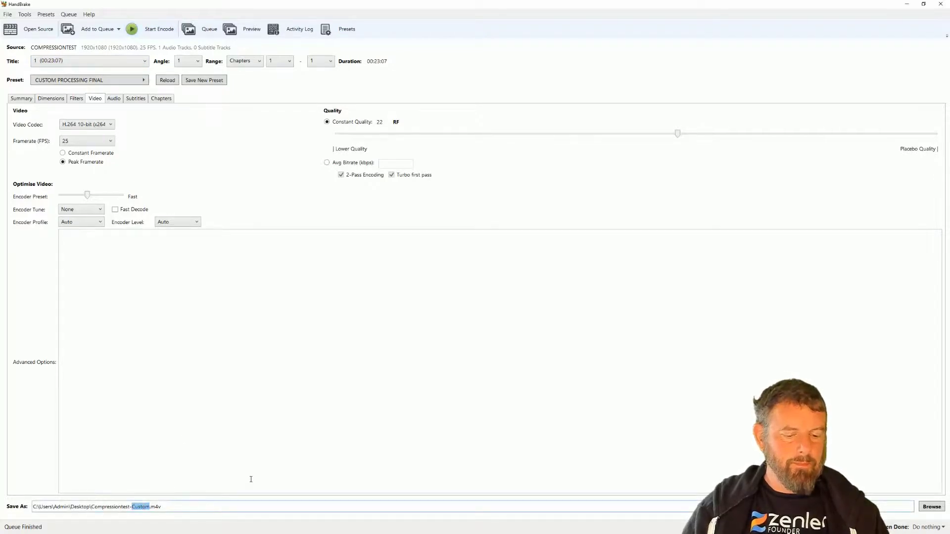
{"action": "type", "text": "FINAL"}
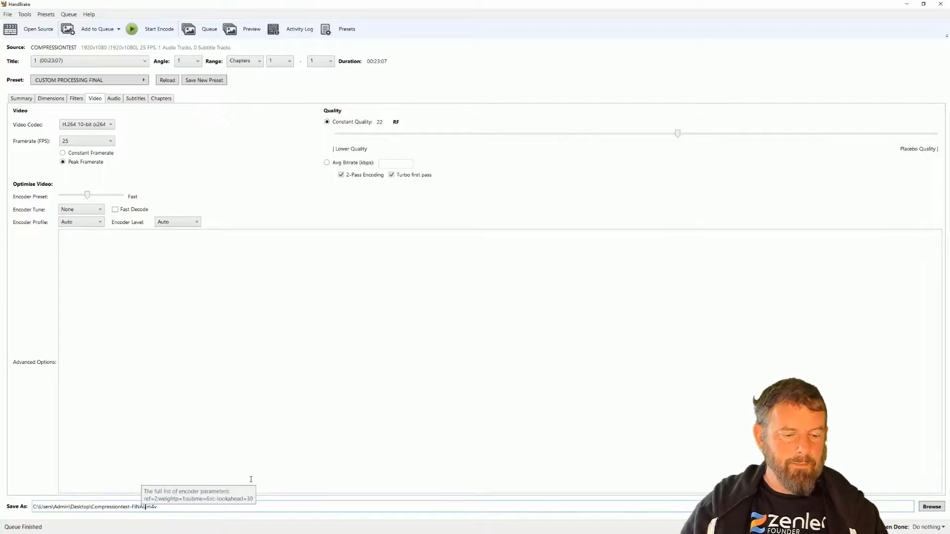
{"action": "left_click", "coordinate": [349, 320]}
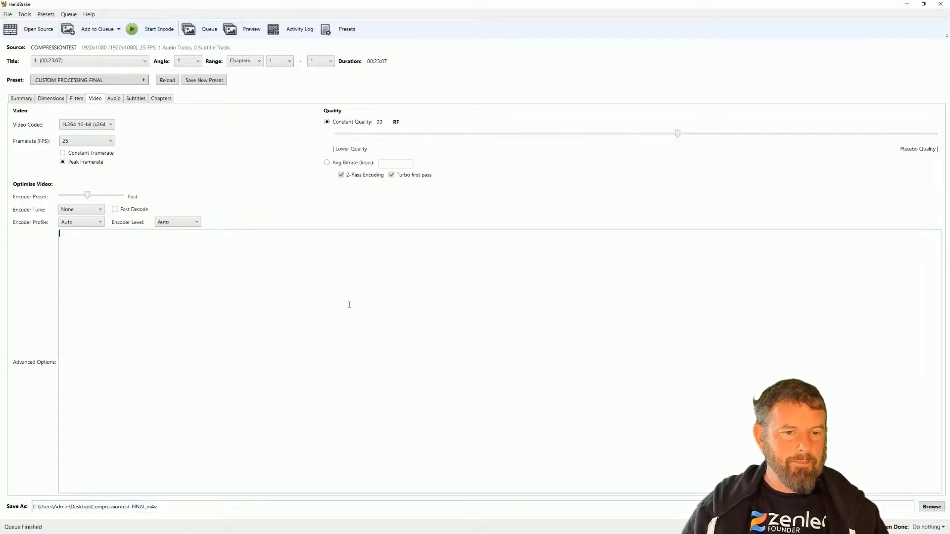
{"action": "left_click", "coordinate": [153, 30]}
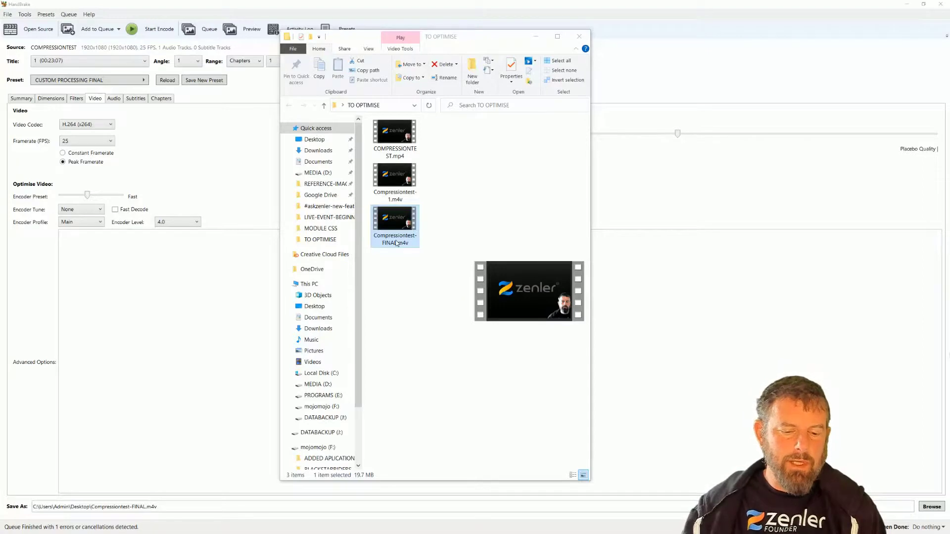
- Play Compressiontest-FINAL.m4v from the TO OPTIMISE folder to judge its quality, and return to the encoding settings
{"action": "double_click", "coordinate": [398, 219]}
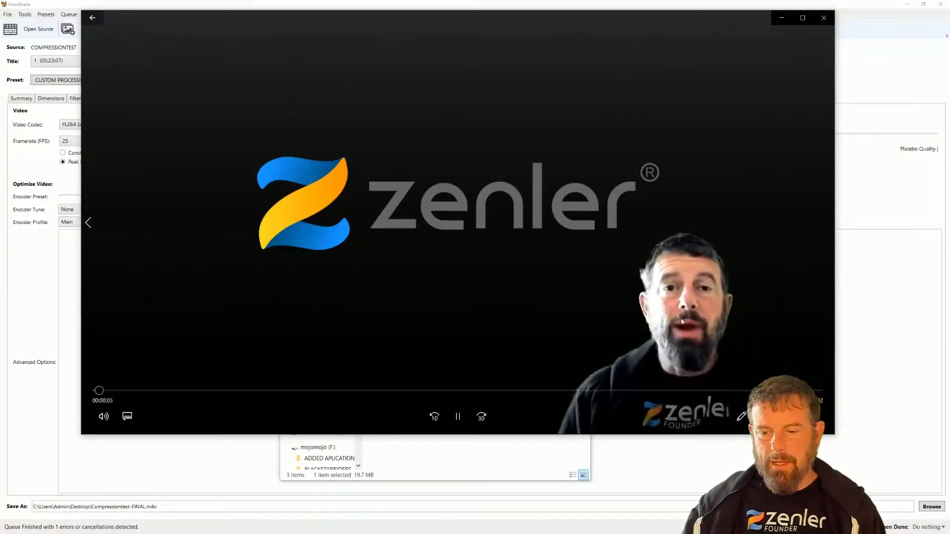
{"action": "left_click", "coordinate": [823, 17]}
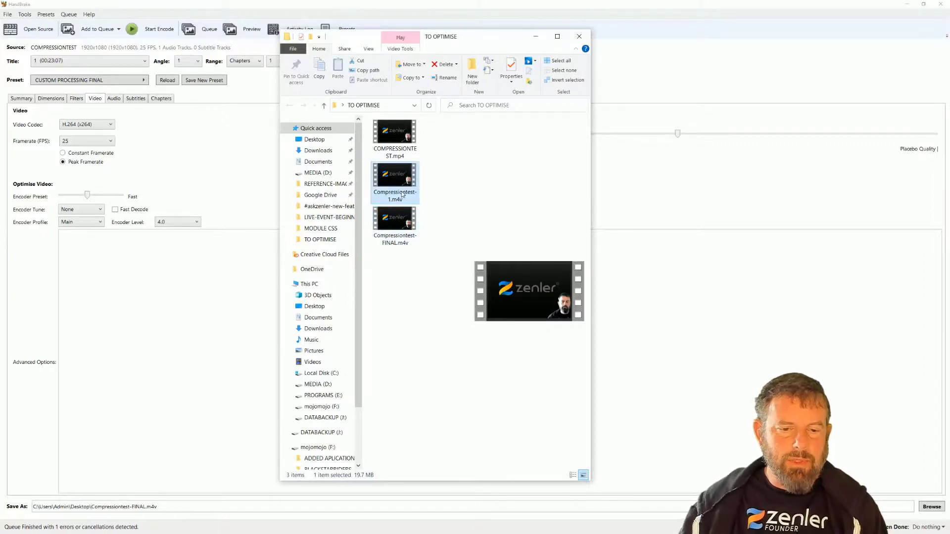
{"action": "left_click", "coordinate": [254, 162]}
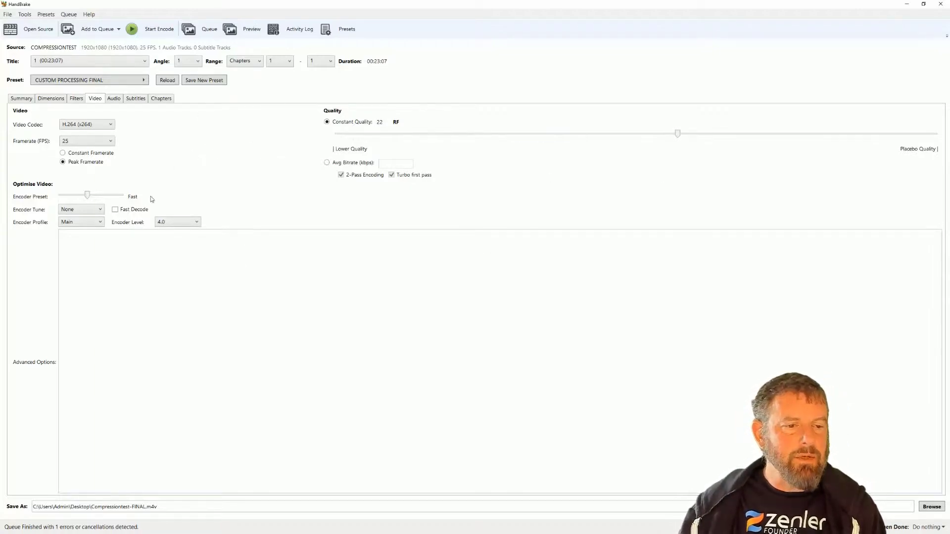
- Review the output summary, the preset categories and the available preset management commands
{"action": "left_click", "coordinate": [22, 99]}
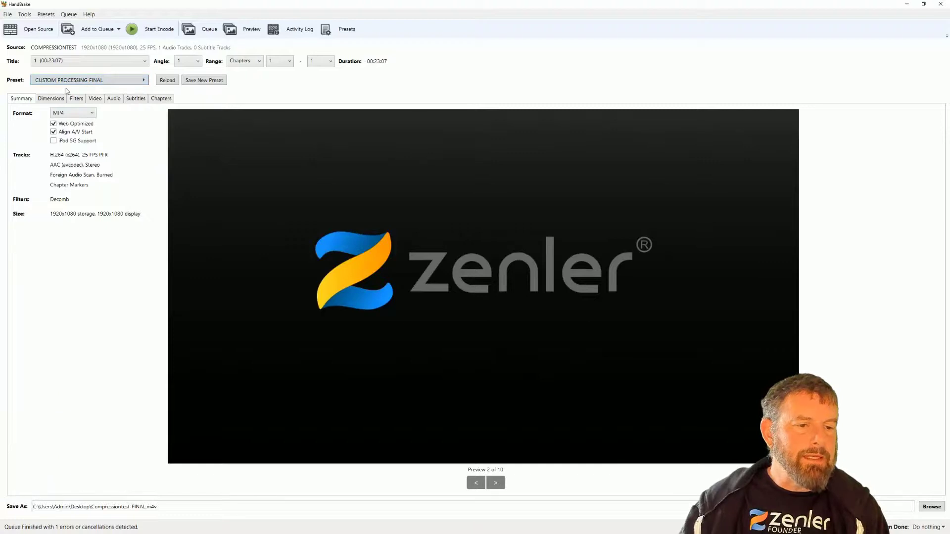
{"action": "left_click", "coordinate": [136, 83]}
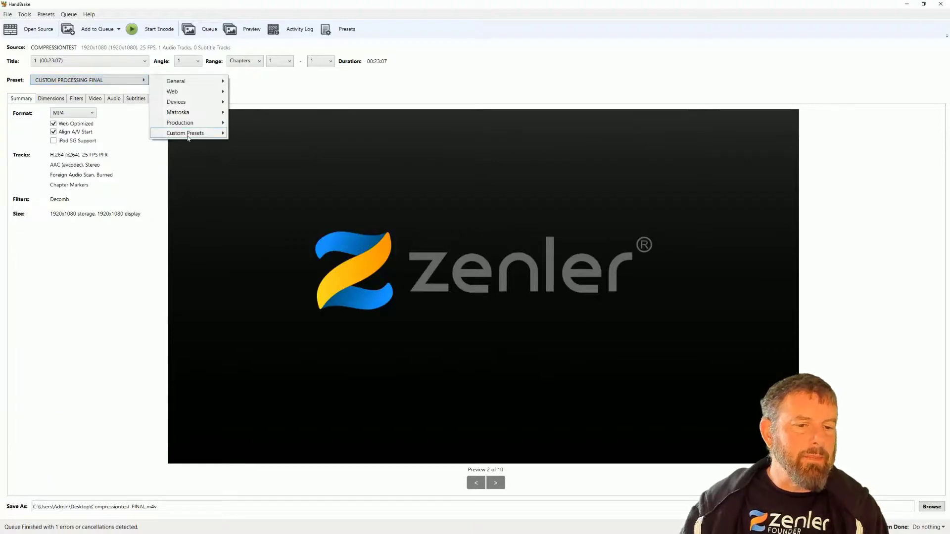
{"action": "left_click", "coordinate": [83, 328]}
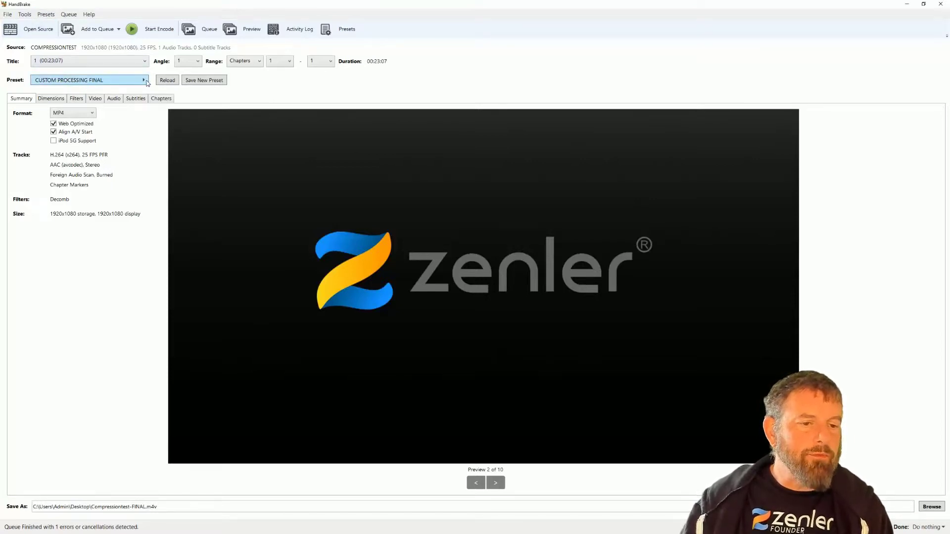
{"action": "left_click", "coordinate": [44, 18]}
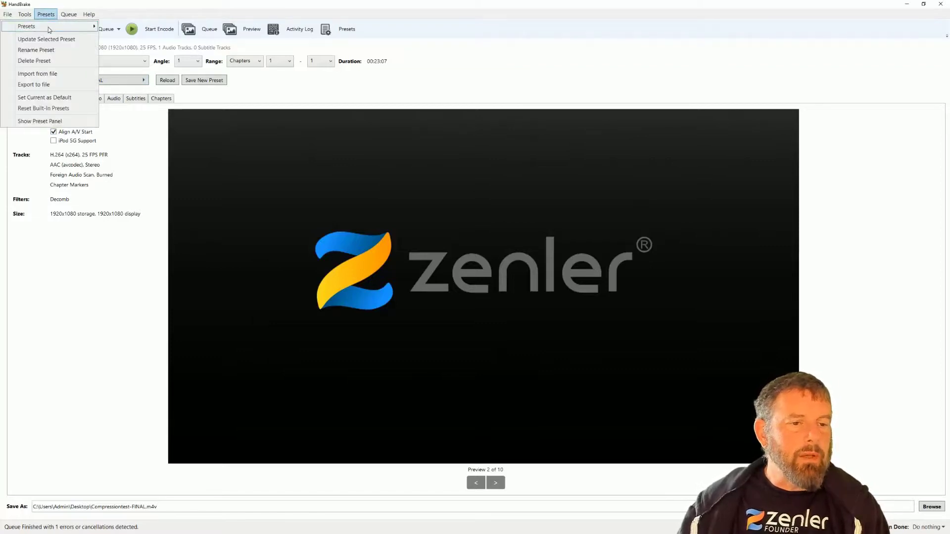
{"action": "mouse_move", "coordinate": [49, 30]}
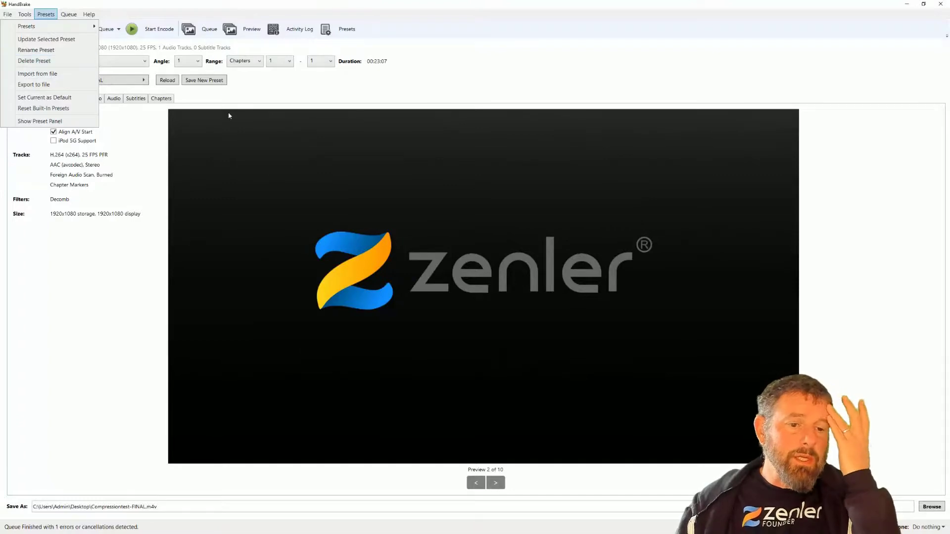
{"action": "left_click", "coordinate": [257, 104]}
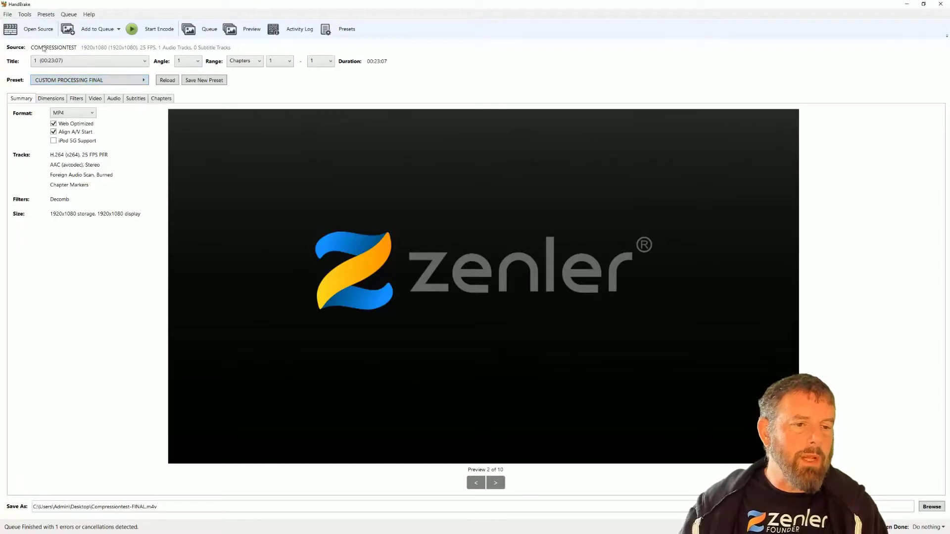
- Delete the CUSTOM PROCESSING FINAL preset and confirm the deletion
{"action": "left_click", "coordinate": [46, 14]}
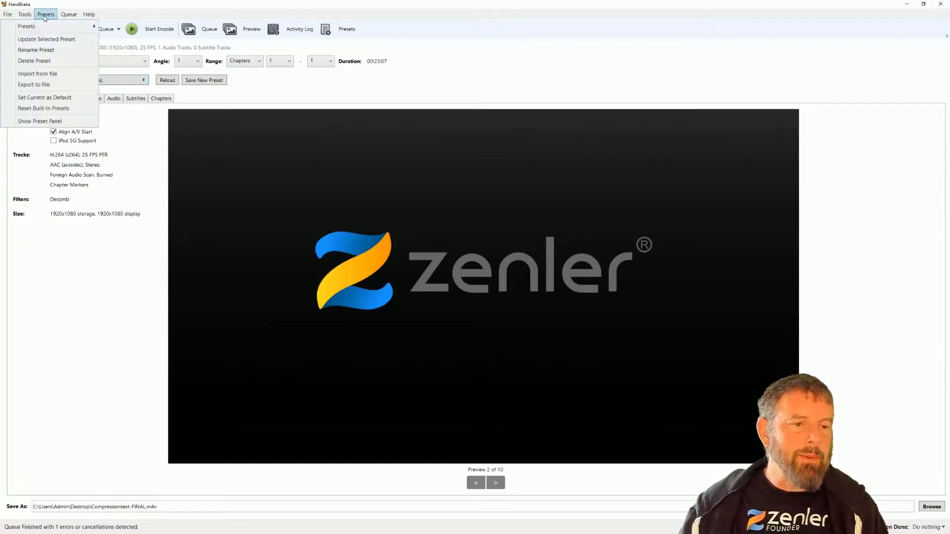
{"action": "left_click", "coordinate": [43, 64]}
{"action": "left_click", "coordinate": [496, 298]}
- Select the remaining custom preset, CUSTOM PROCESSING MED, and delete it as well
{"action": "left_click", "coordinate": [144, 81]}
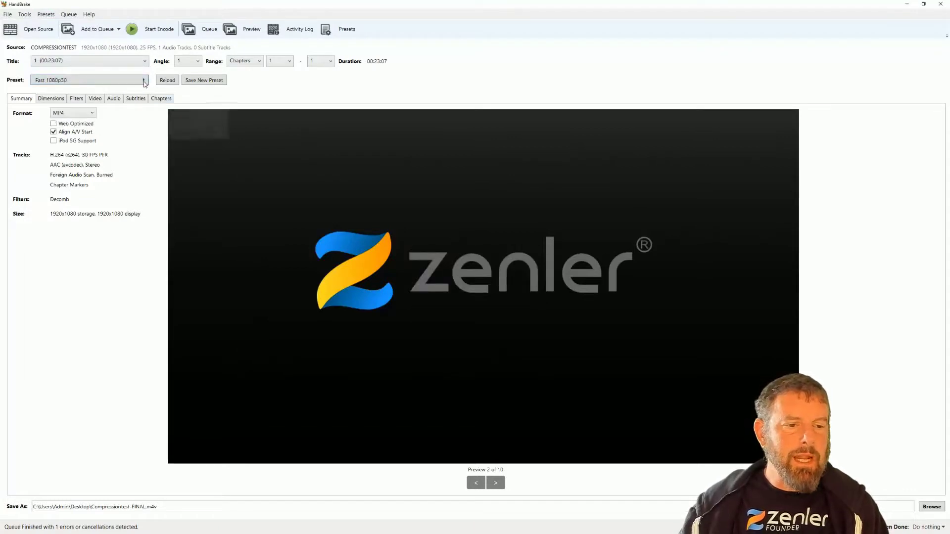
{"action": "mouse_move", "coordinate": [172, 137]}
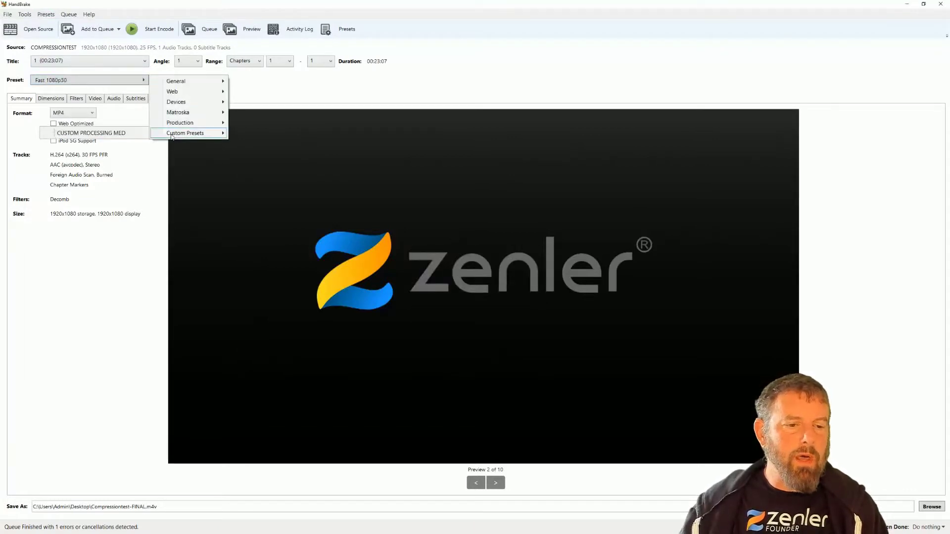
{"action": "left_click", "coordinate": [106, 136]}
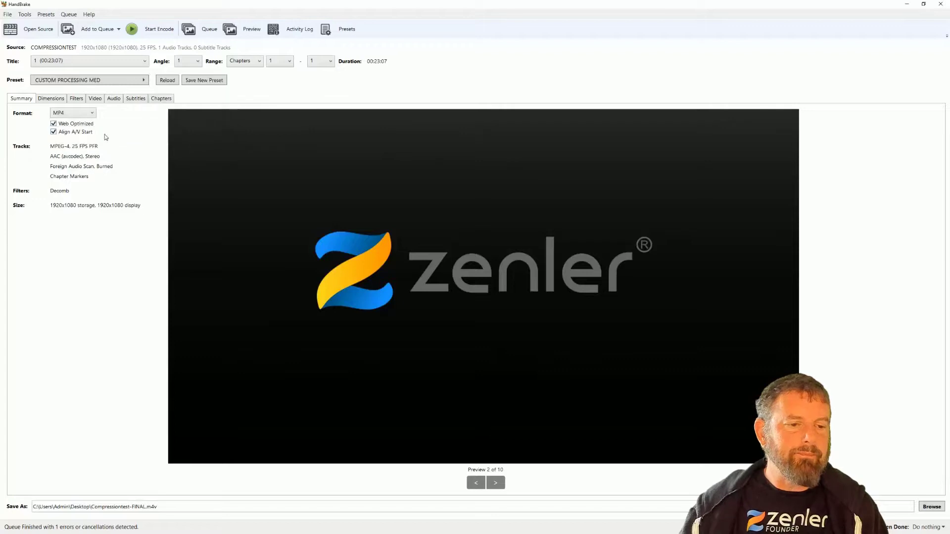
{"action": "left_click", "coordinate": [46, 14]}
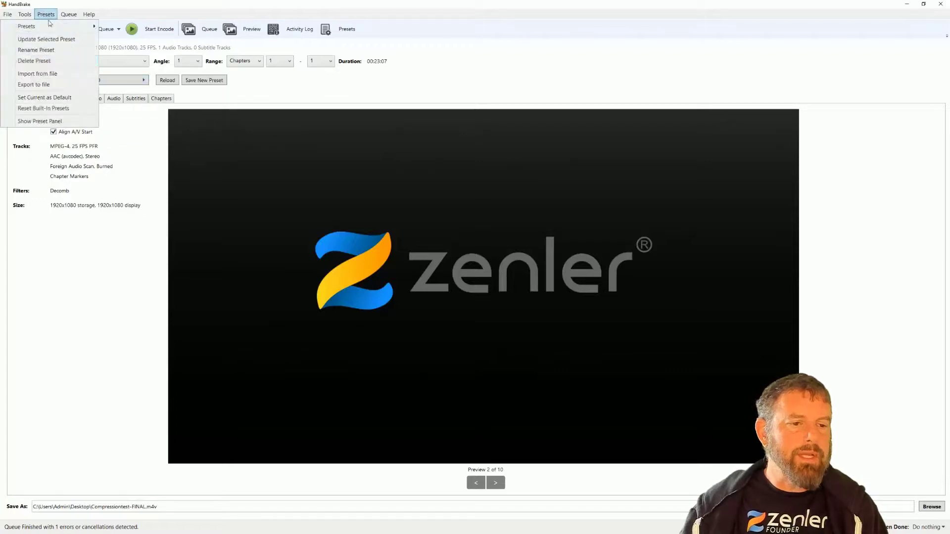
{"action": "left_click", "coordinate": [34, 61]}
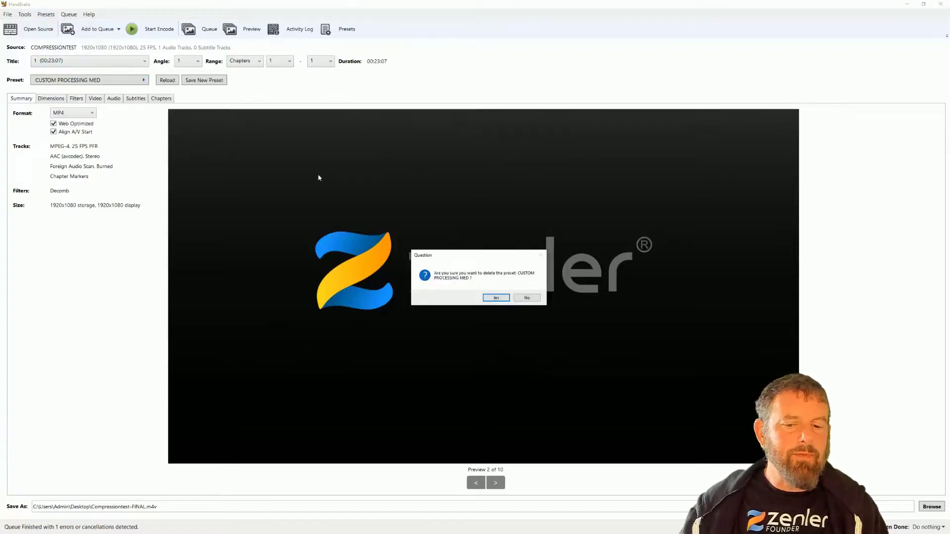
{"action": "left_click", "coordinate": [497, 298]}
- Load the General preset Fast 1080p30 and enable Web Optimized for the MP4 output
{"action": "left_click", "coordinate": [143, 80]}
{"action": "mouse_move", "coordinate": [184, 83]}
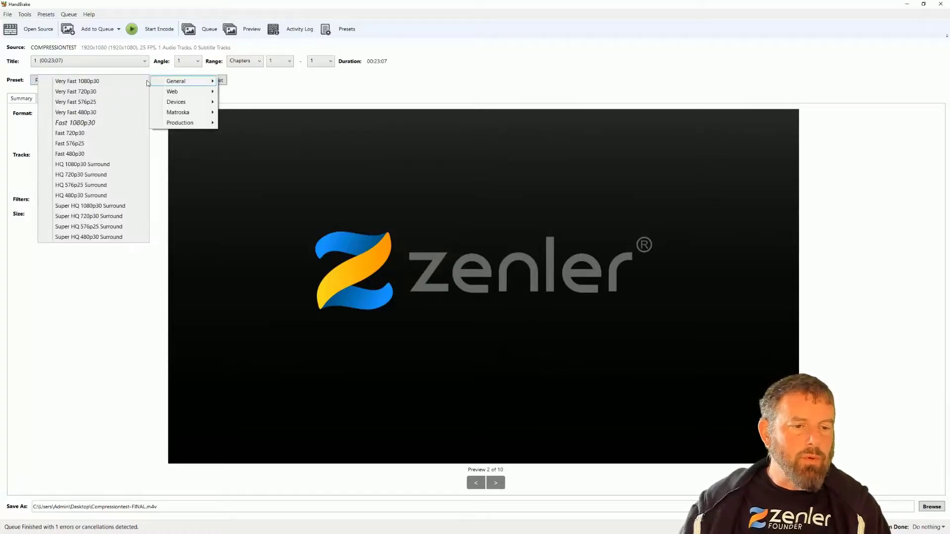
{"action": "left_click", "coordinate": [67, 124]}
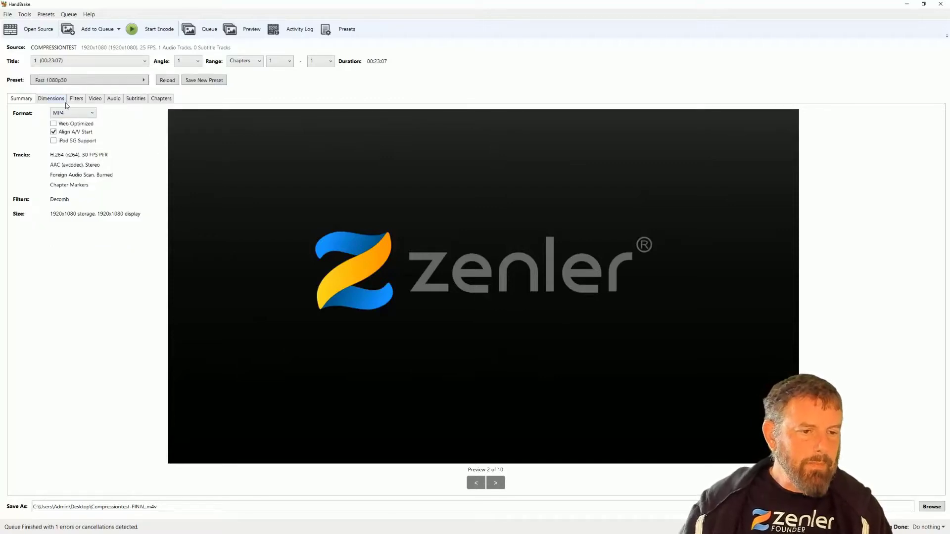
{"action": "left_click", "coordinate": [54, 124]}
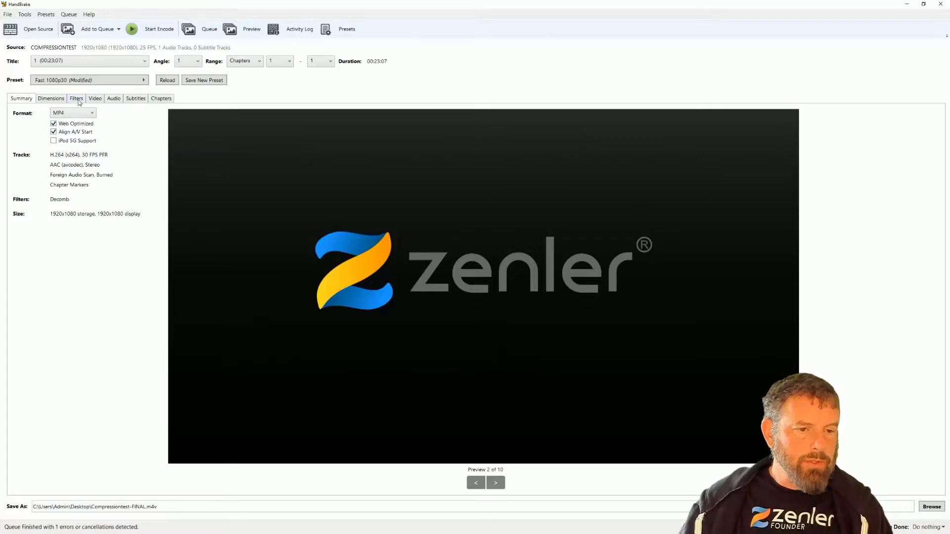
- Set the video framerate to 25 FPS and open the audio track settings
{"action": "left_click", "coordinate": [95, 98]}
{"action": "left_click", "coordinate": [110, 142]}
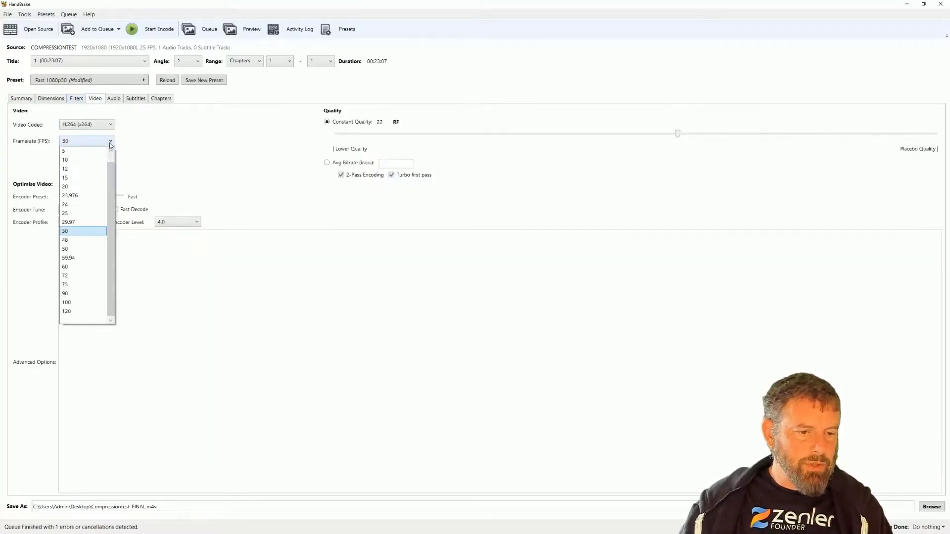
{"action": "left_click", "coordinate": [72, 213]}
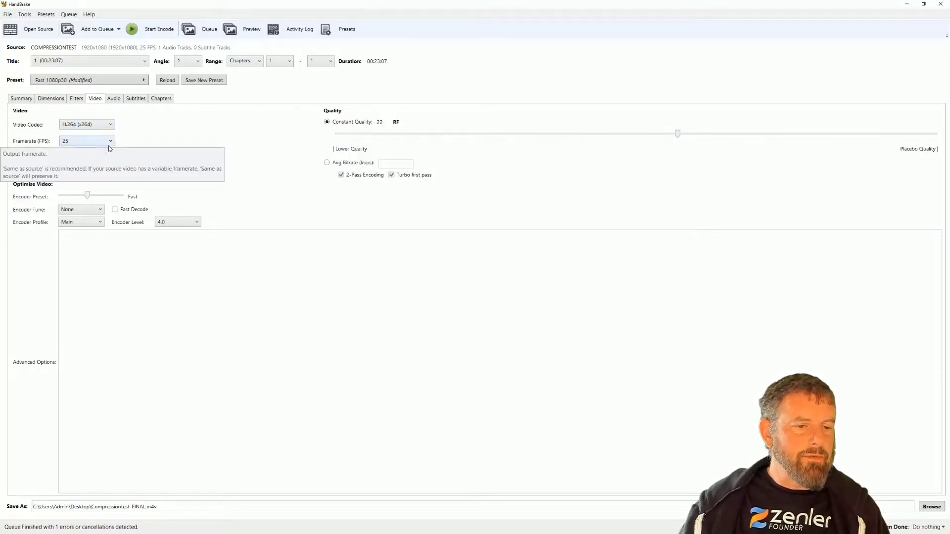
{"action": "left_click", "coordinate": [120, 100]}
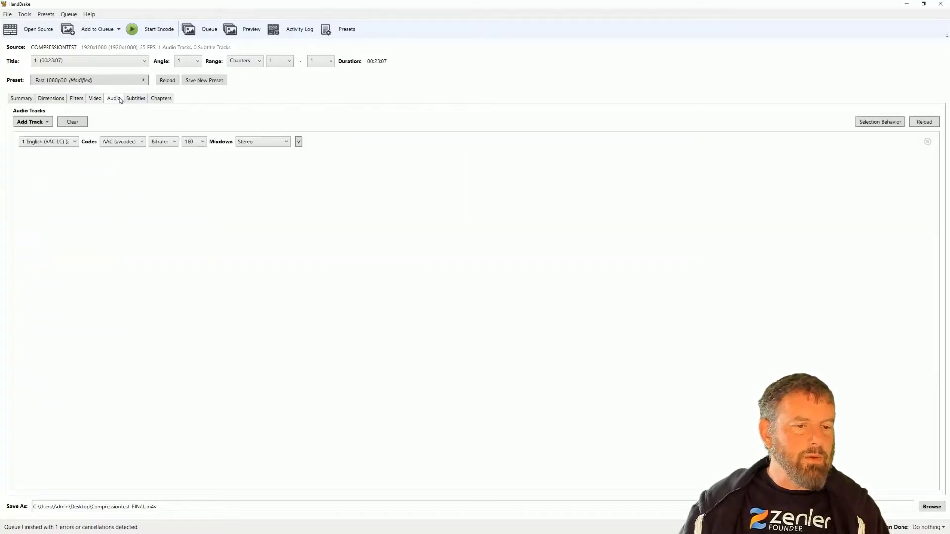
- Return to the video settings, save the current configuration as a new preset named CUSTOM PRESEET 1, and select that preset
{"action": "left_click", "coordinate": [93, 101]}
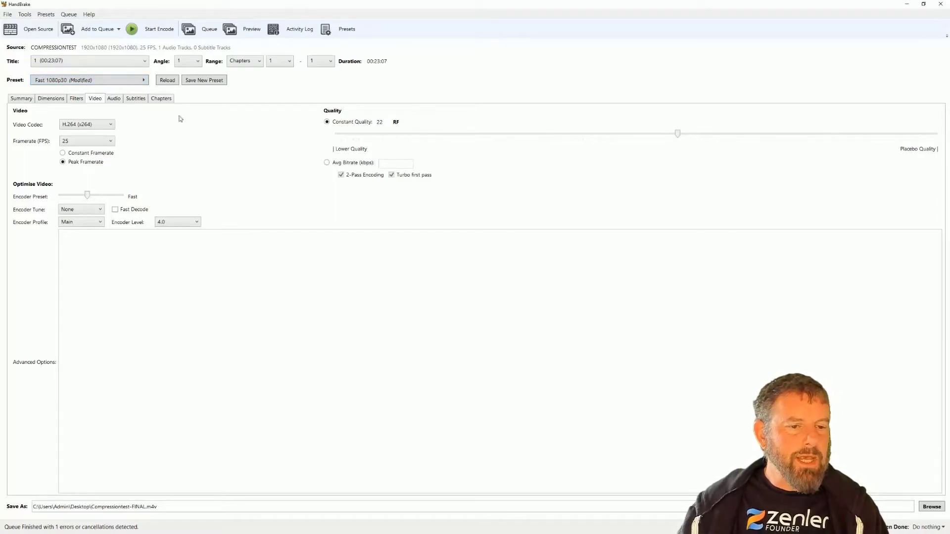
{"action": "left_click", "coordinate": [199, 83]}
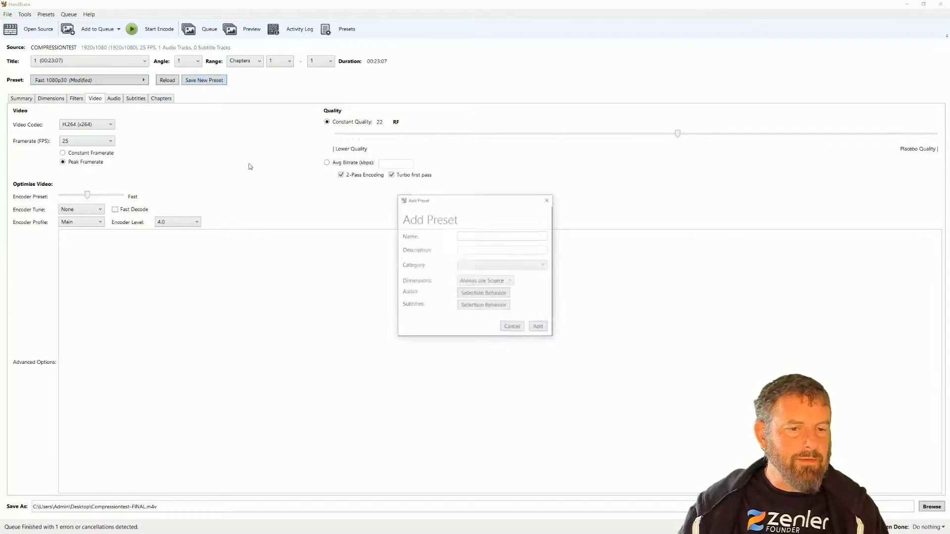
{"action": "type", "text": "CUSTO"}
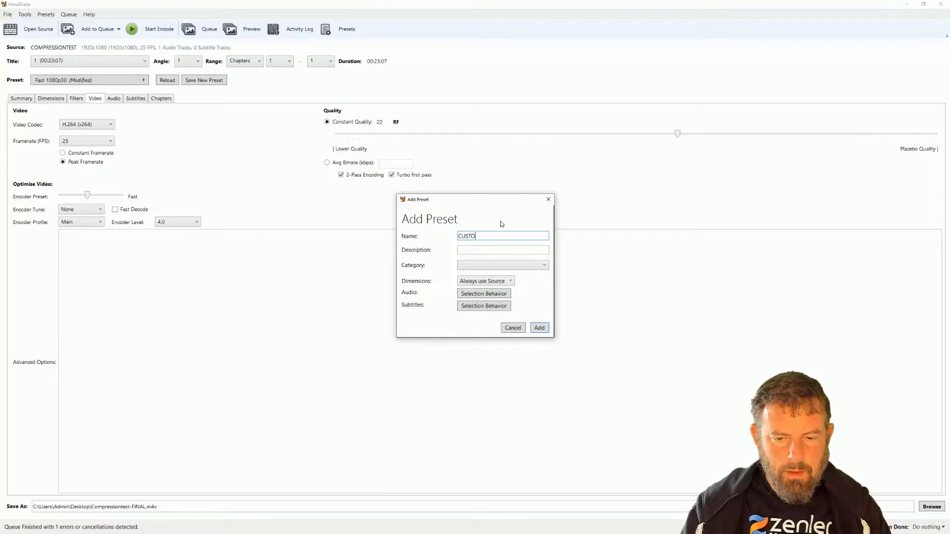
{"action": "type", "text": "M PRESEET 1"}
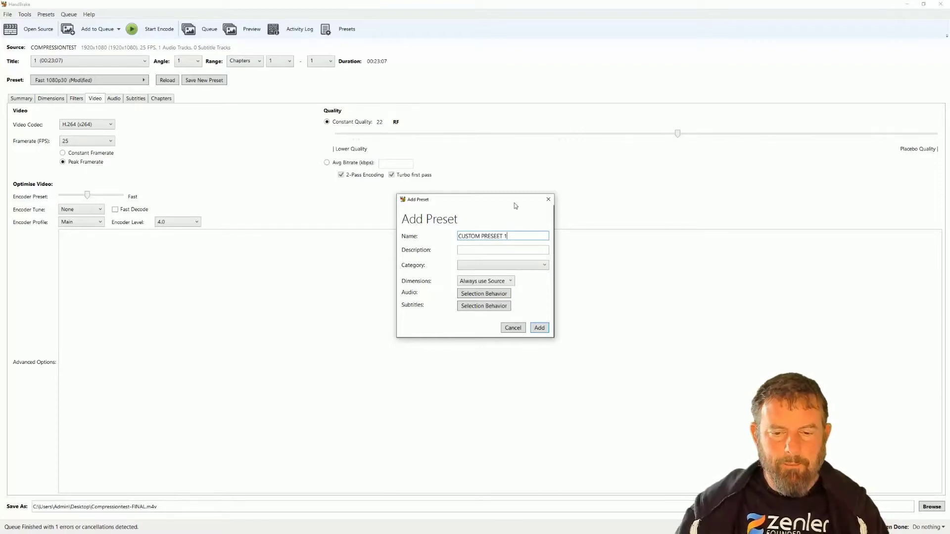
{"action": "left_click", "coordinate": [540, 328]}
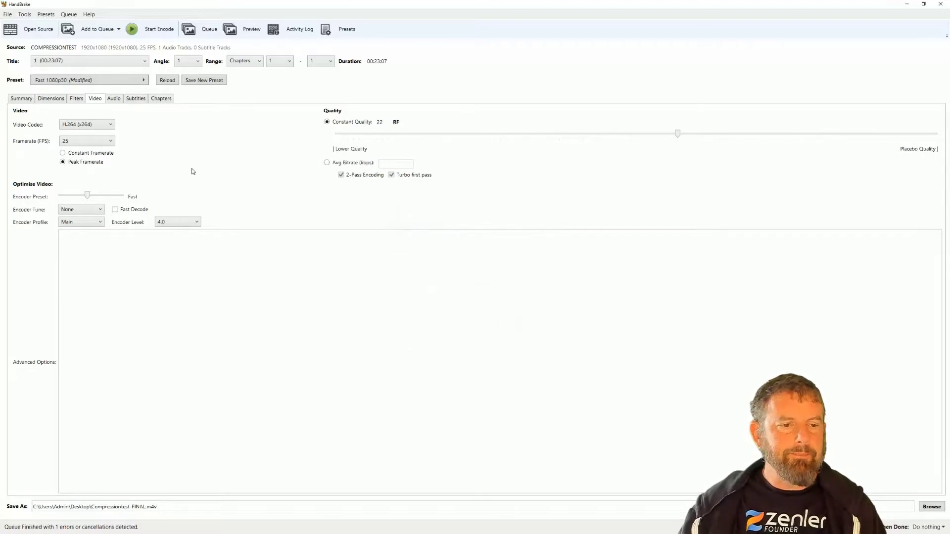
{"action": "left_click", "coordinate": [140, 81]}
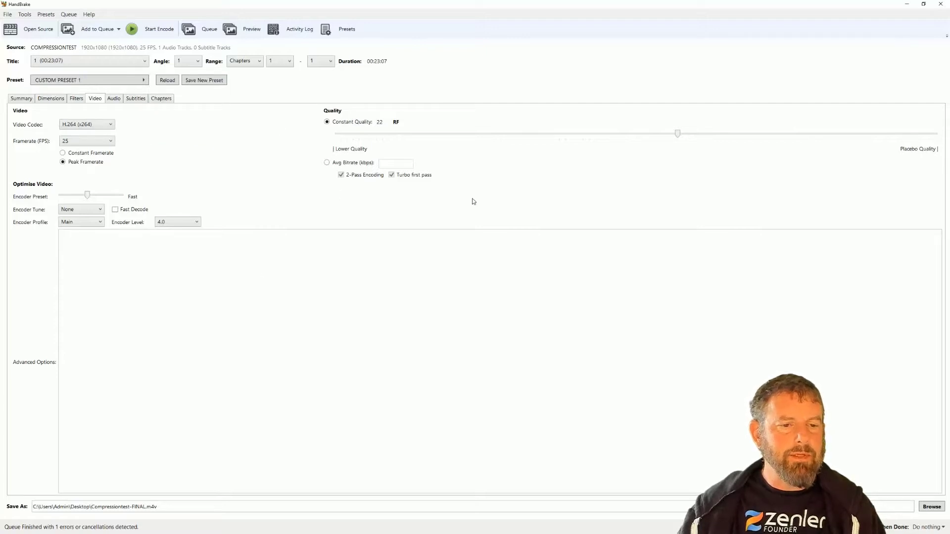
- Set the constant quality to RF 22.5 and update the selected custom preset with this setting, confirming the update
{"action": "mouse_move", "coordinate": [680, 134]}
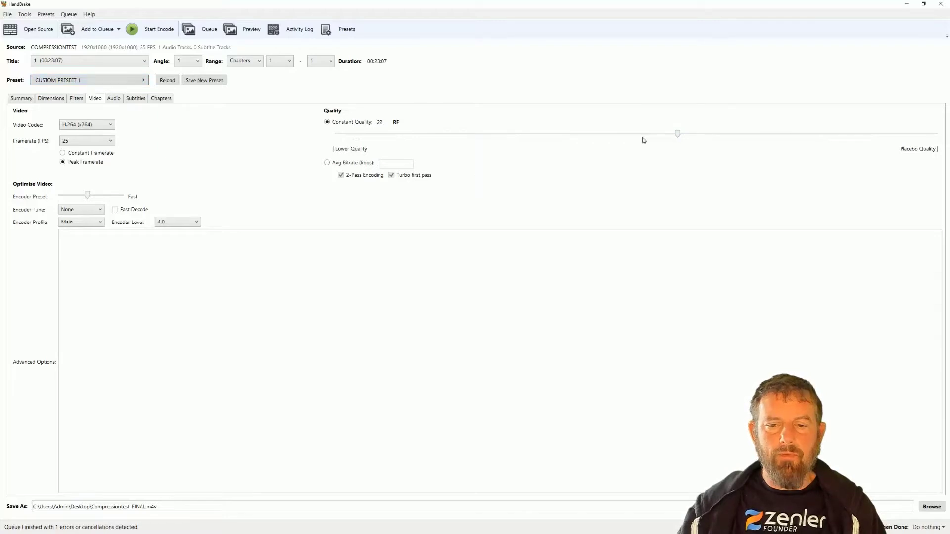
{"action": "left_click_drag", "start_coordinate": [679, 133], "coordinate": [675, 134]}
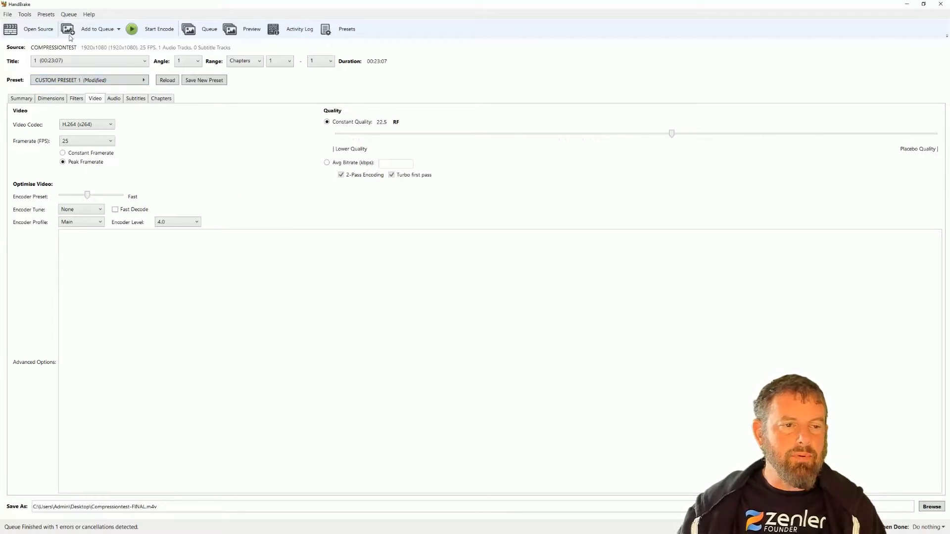
{"action": "left_click", "coordinate": [45, 15]}
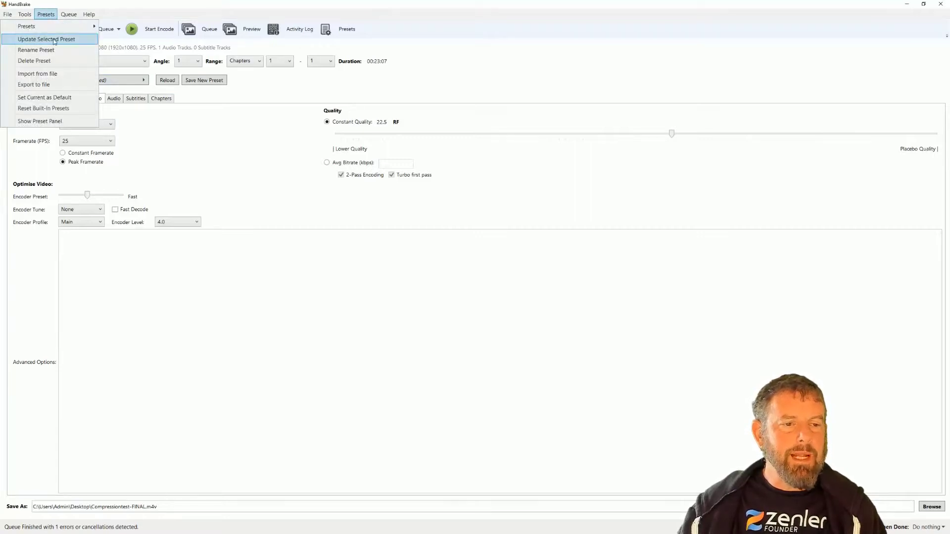
{"action": "left_click", "coordinate": [45, 39]}
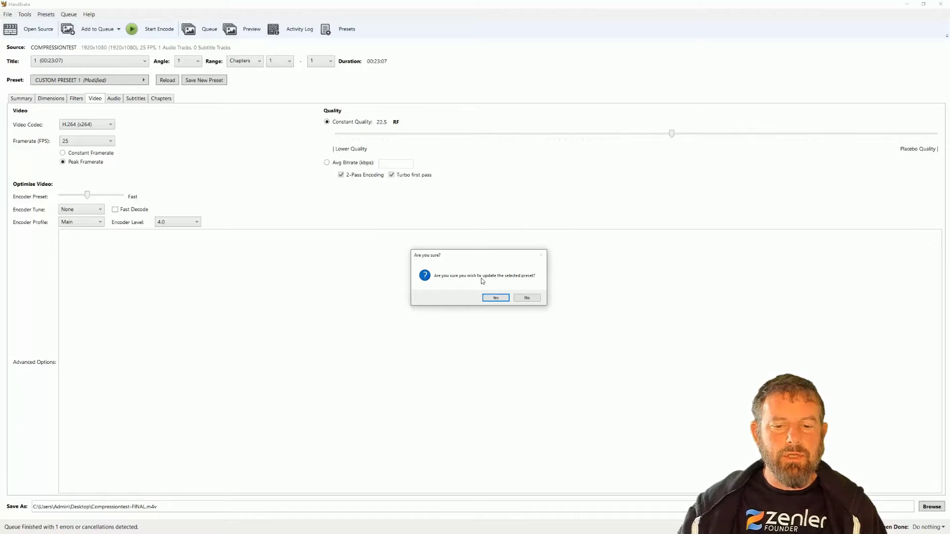
{"action": "left_click", "coordinate": [497, 298]}
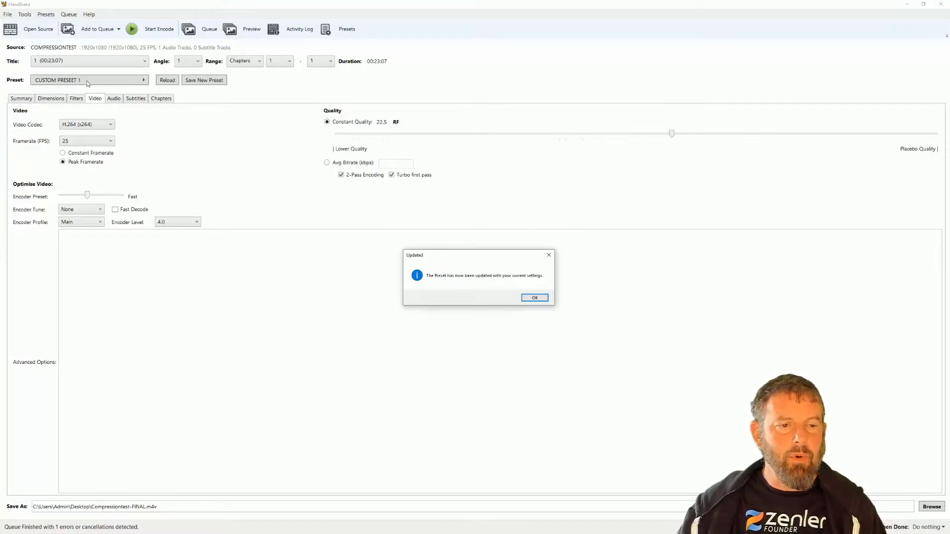
{"action": "left_click", "coordinate": [534, 298]}
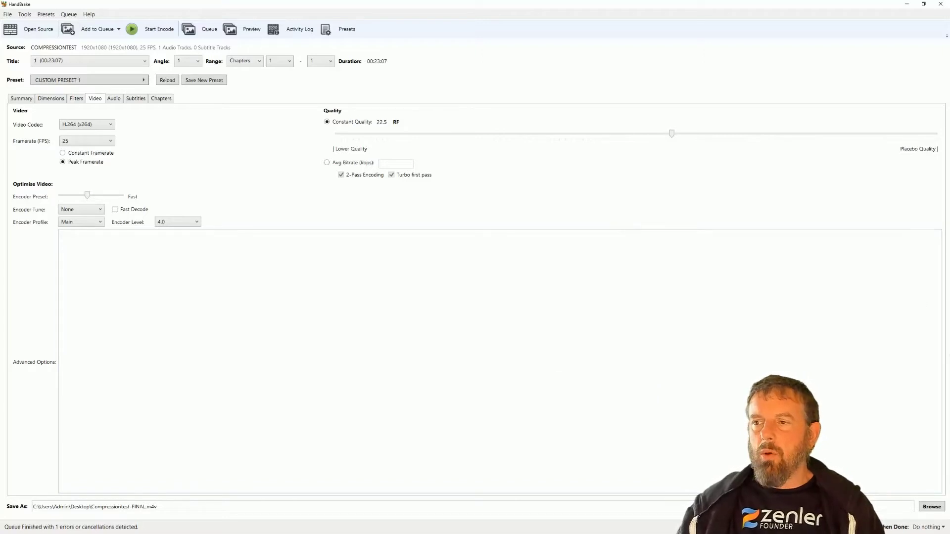
- Switch to the TO OPTIMISE folder in File Explorer and delete Compressiontest-1.m4v
{"action": "key", "text": "alt+Tab"}
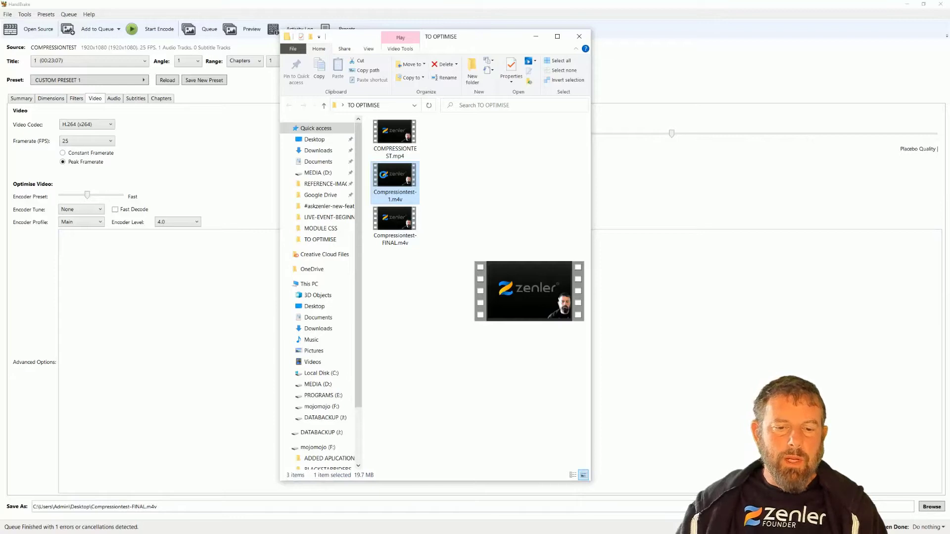
{"action": "right_click", "coordinate": [384, 177]}
{"action": "left_click", "coordinate": [300, 341]}
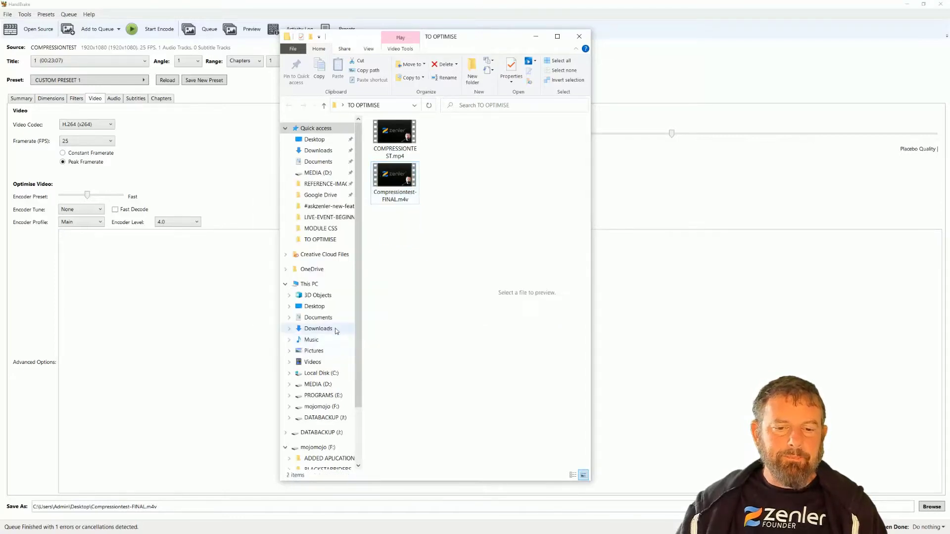
- Compare the file sizes of Compressiontest-FINAL.m4v and COMPRESSIONTEST.mp4, and move the folder window out of the way
{"action": "left_click", "coordinate": [381, 197]}
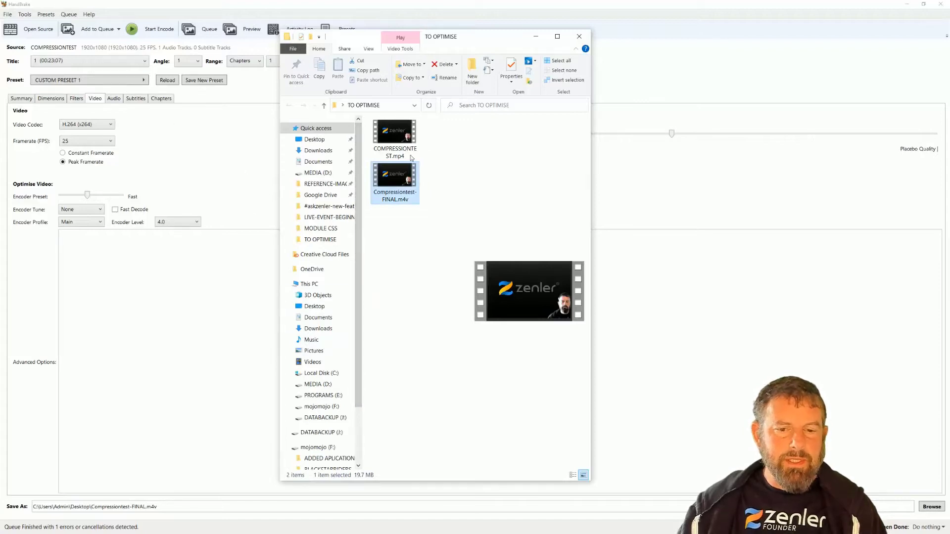
{"action": "left_click", "coordinate": [394, 150]}
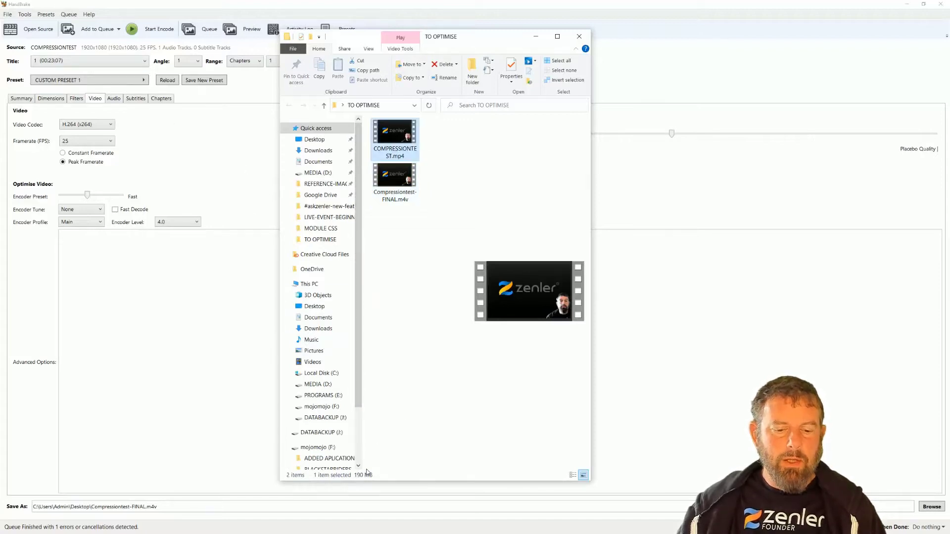
{"action": "left_click_drag", "start_coordinate": [469, 41], "coordinate": [949, 107]}
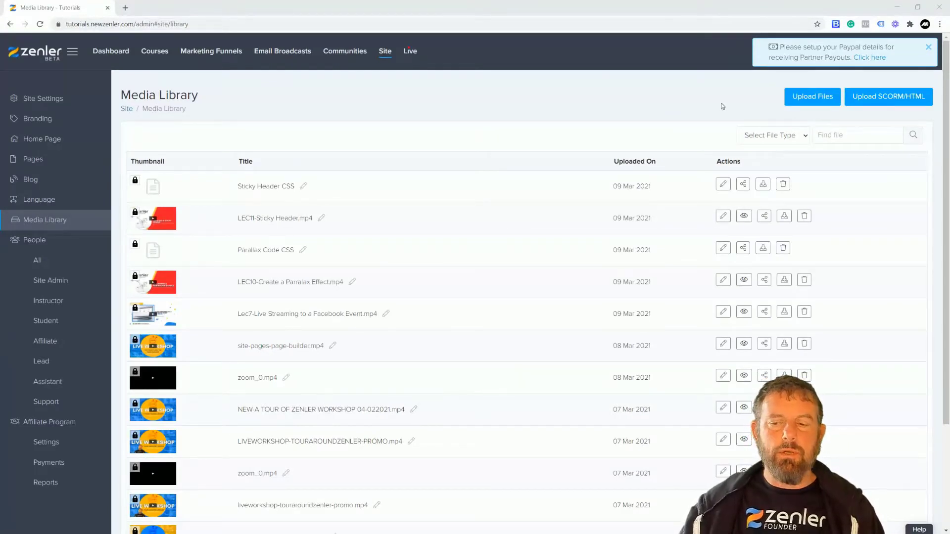
- In the Zenler Media Library in the browser, upload Compressiontest-FINAL.m4v from the TO OPTIMISE folder
{"action": "left_click", "coordinate": [806, 102]}
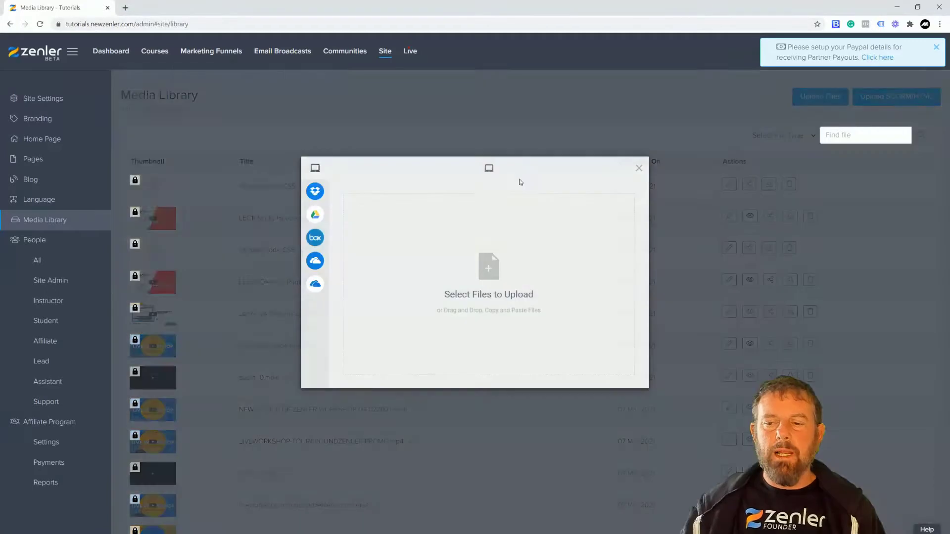
{"action": "left_click", "coordinate": [485, 276]}
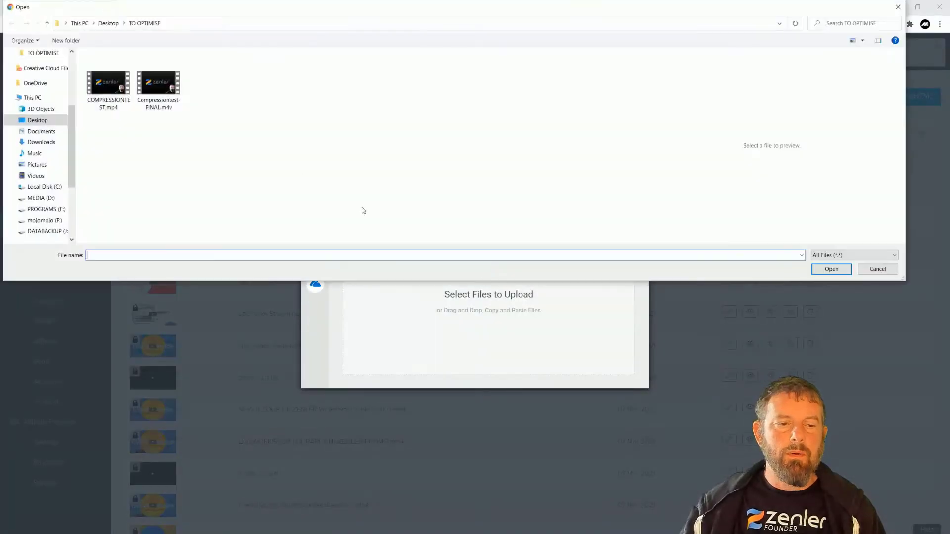
{"action": "left_click", "coordinate": [163, 107]}
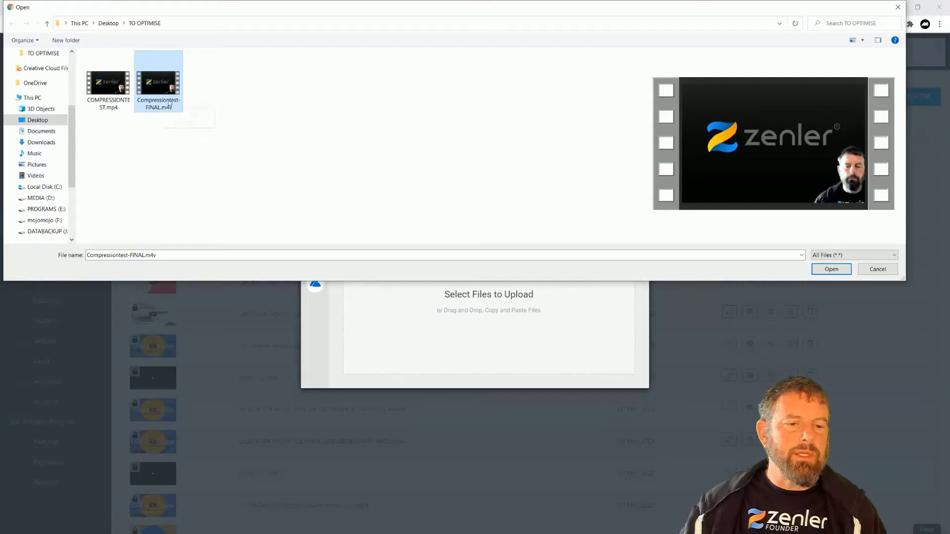
{"action": "left_click", "coordinate": [832, 269]}
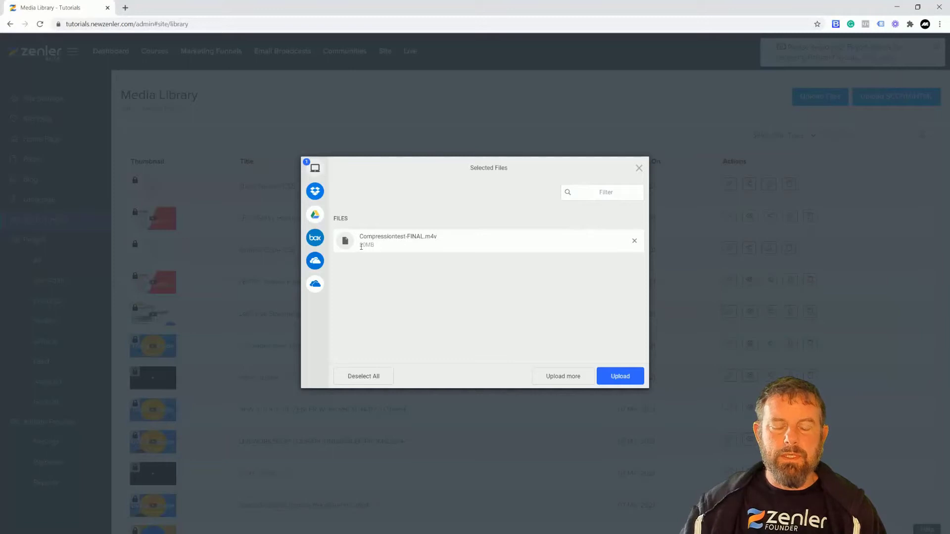
{"action": "left_click", "coordinate": [619, 377]}
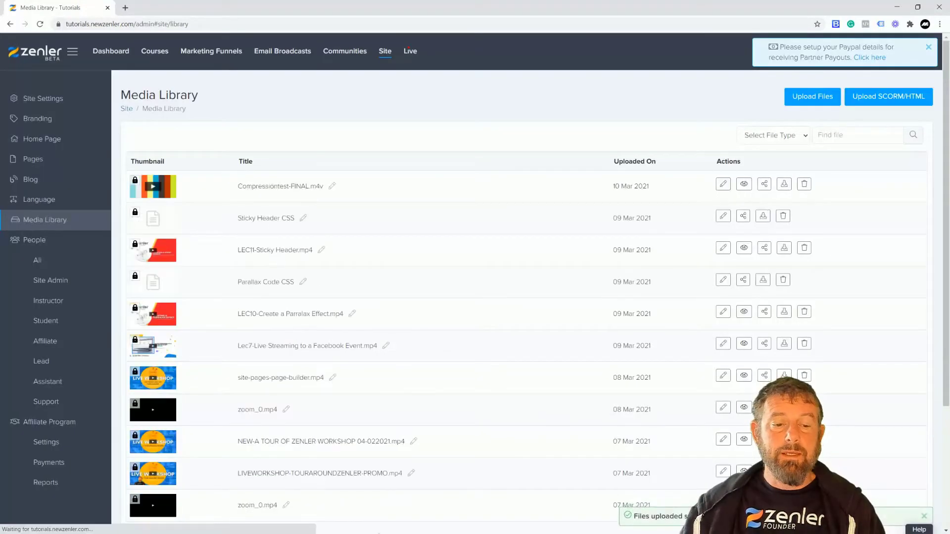
- Start uploading the original COMPRESSIONTEST.mp4 from the TO OPTIMISE folder to the Media Library
{"action": "left_click", "coordinate": [812, 98]}
{"action": "left_click", "coordinate": [499, 282]}
{"action": "left_click", "coordinate": [109, 84]}
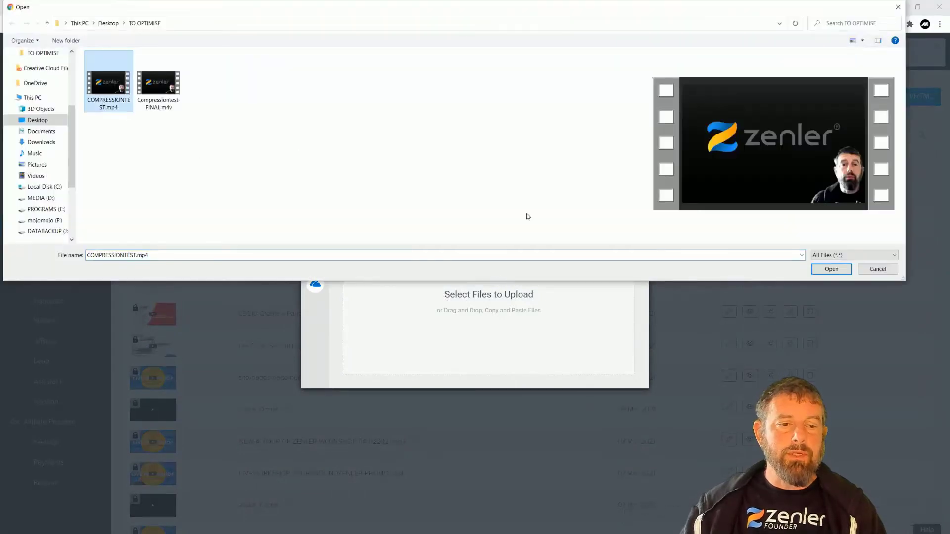
{"action": "left_click", "coordinate": [831, 269]}
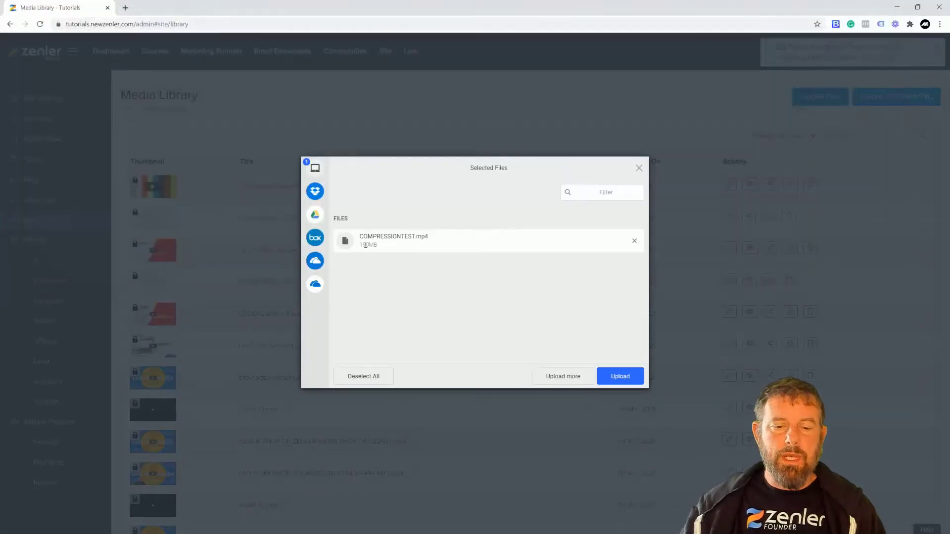
{"action": "left_click", "coordinate": [618, 378]}
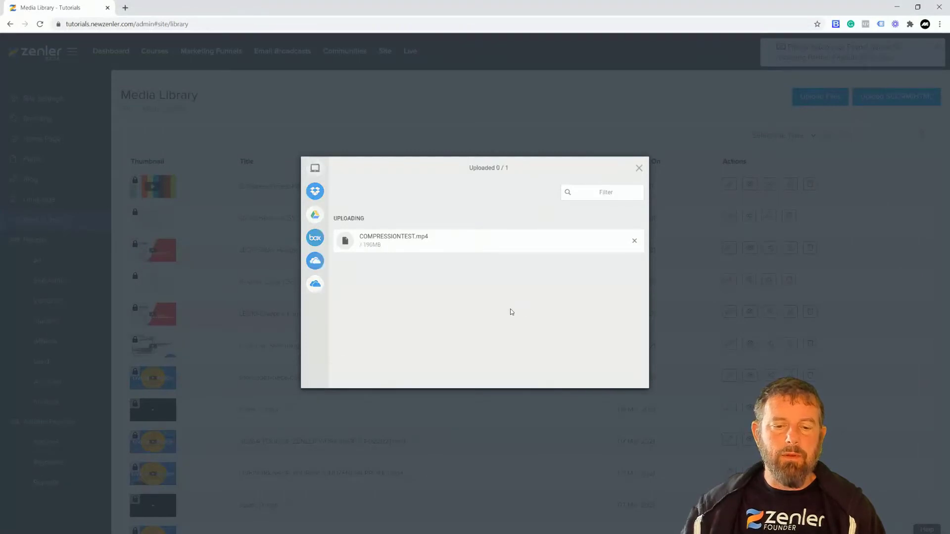